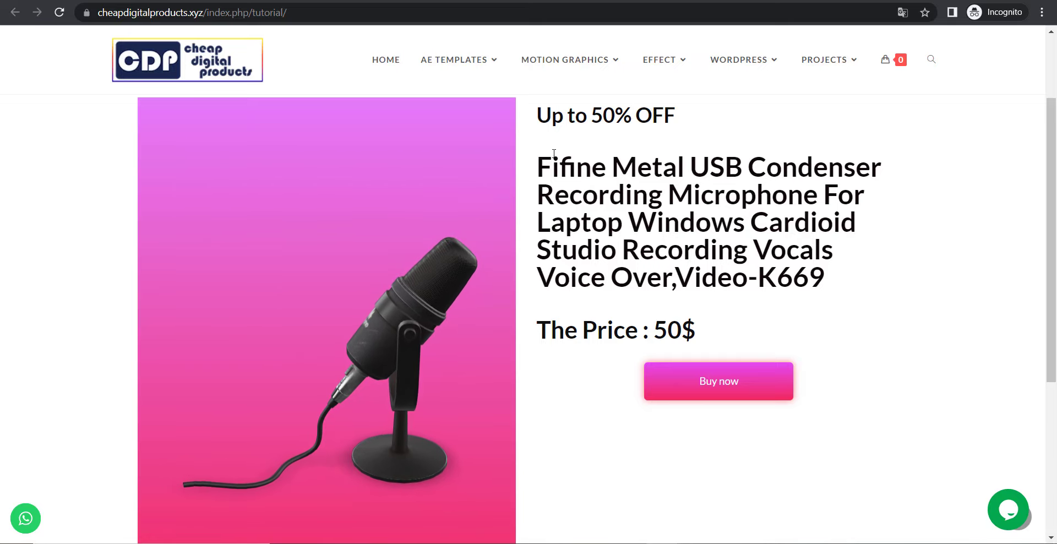
Examine the Fifine microphone's product title and price shown beside its 3D model on the tutorial page.
{"action": "left_click_drag", "start_coordinate": [538, 166], "coordinate": [894, 170]}
{"action": "left_click", "coordinate": [875, 268]}
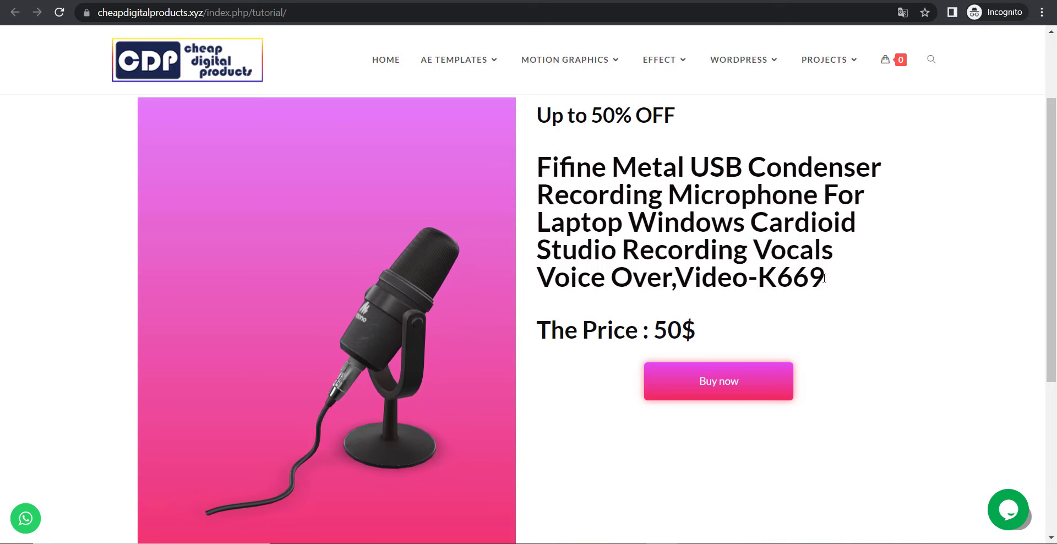
{"action": "left_click_drag", "start_coordinate": [824, 278], "coordinate": [532, 202]}
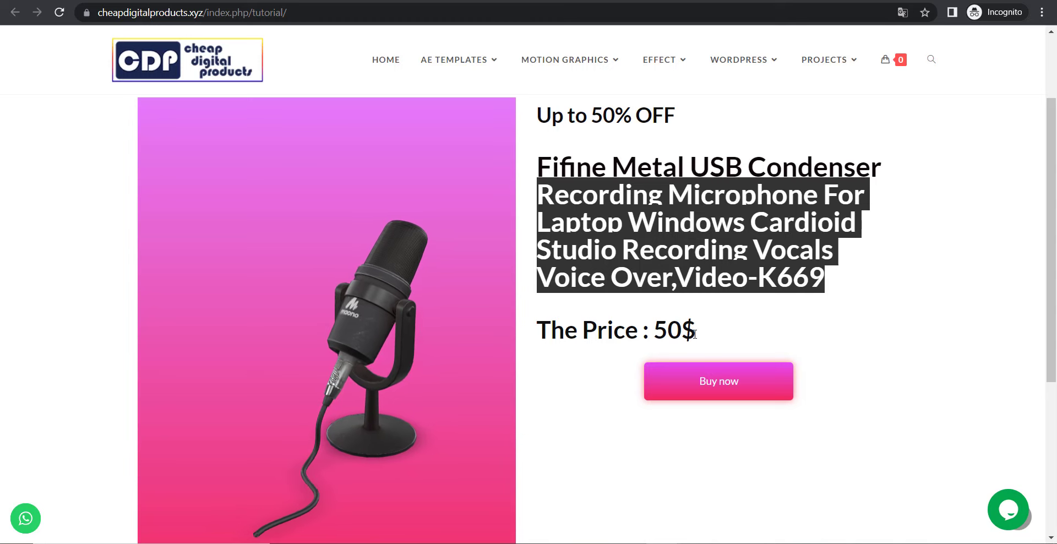
{"action": "left_click_drag", "start_coordinate": [695, 333], "coordinate": [533, 331]}
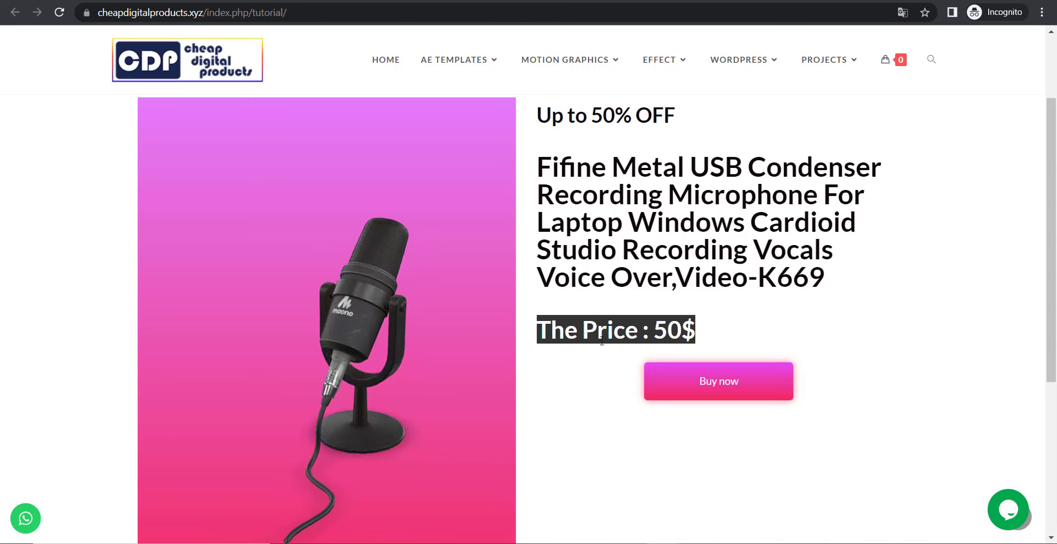
{"action": "left_click", "coordinate": [710, 330]}
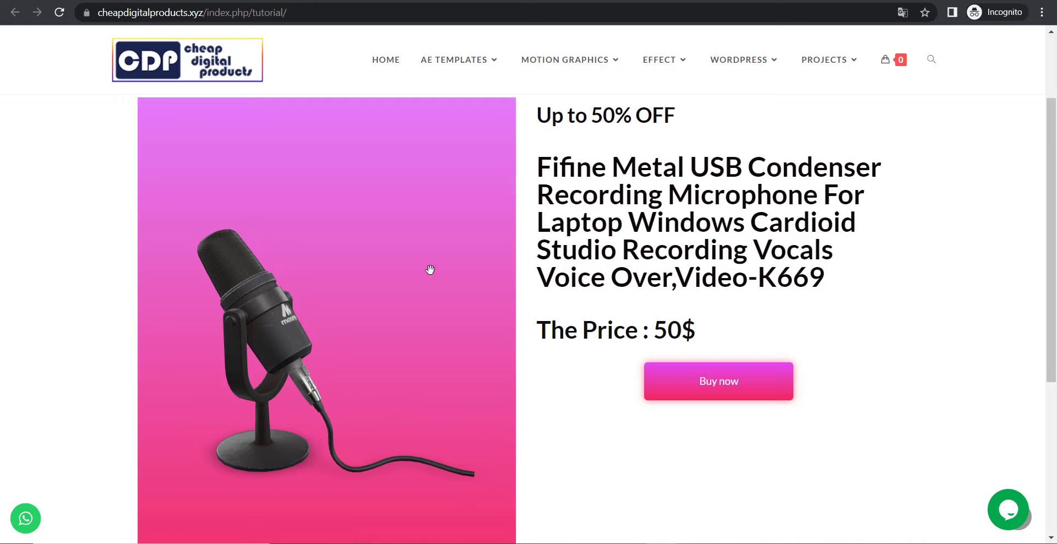
Open the Fifine microphone's store page for purchase and choose China as the shipping origin and green as the color.
{"action": "left_click", "coordinate": [746, 386]}
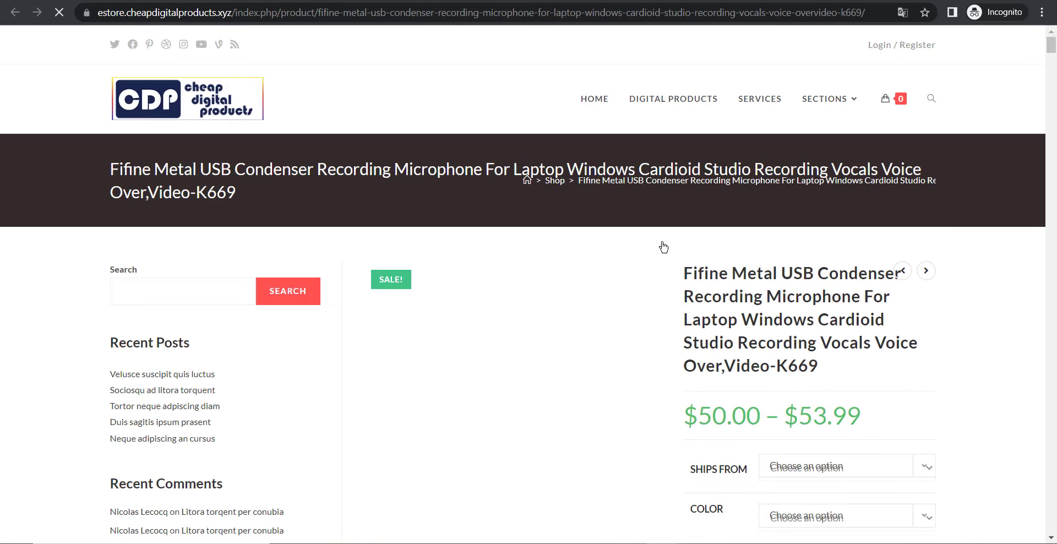
{"action": "left_click_drag", "start_coordinate": [1051, 55], "coordinate": [1049, 57]}
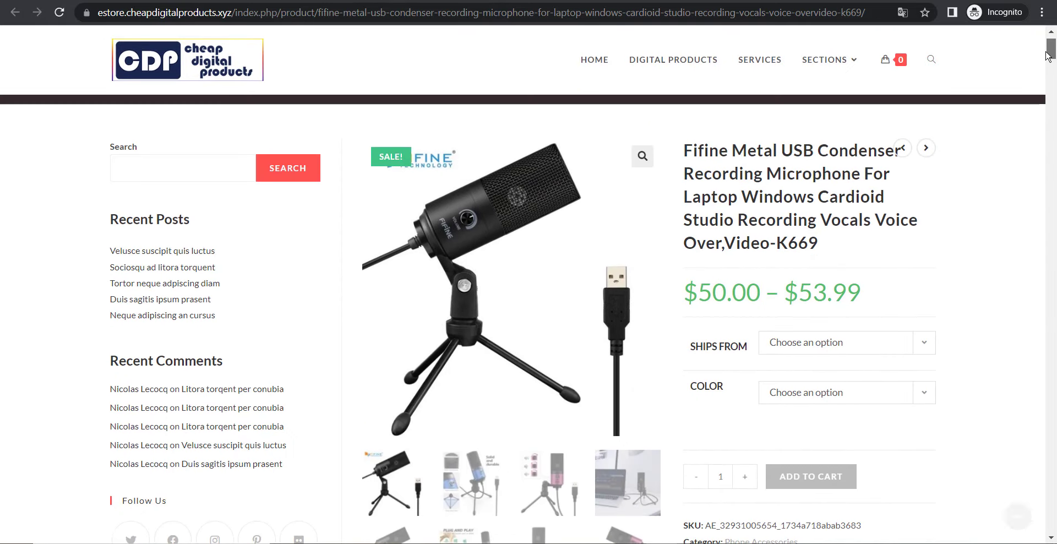
{"action": "left_click", "coordinate": [854, 346]}
{"action": "left_click", "coordinate": [825, 369]}
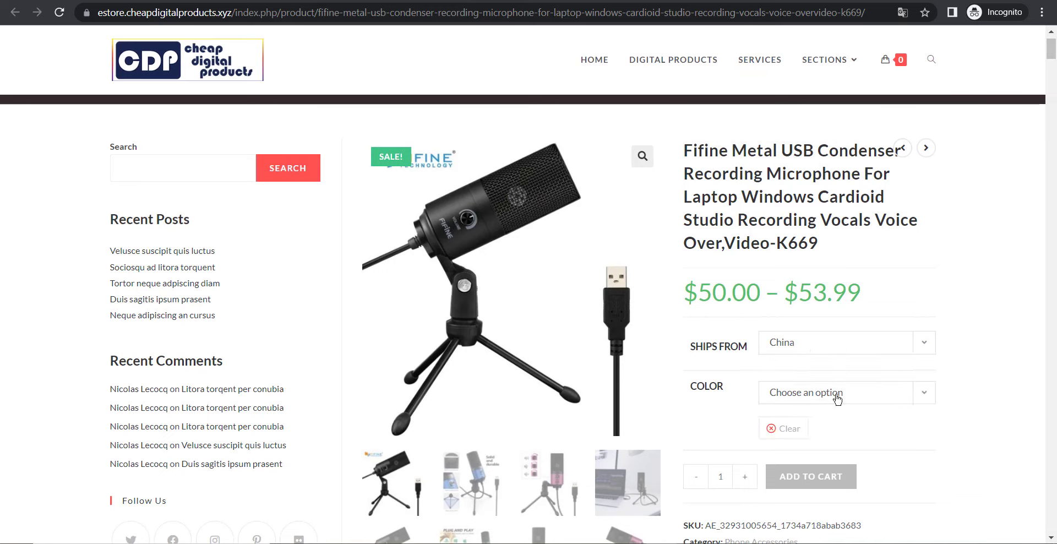
{"action": "left_click", "coordinate": [837, 392]}
{"action": "left_click", "coordinate": [792, 424]}
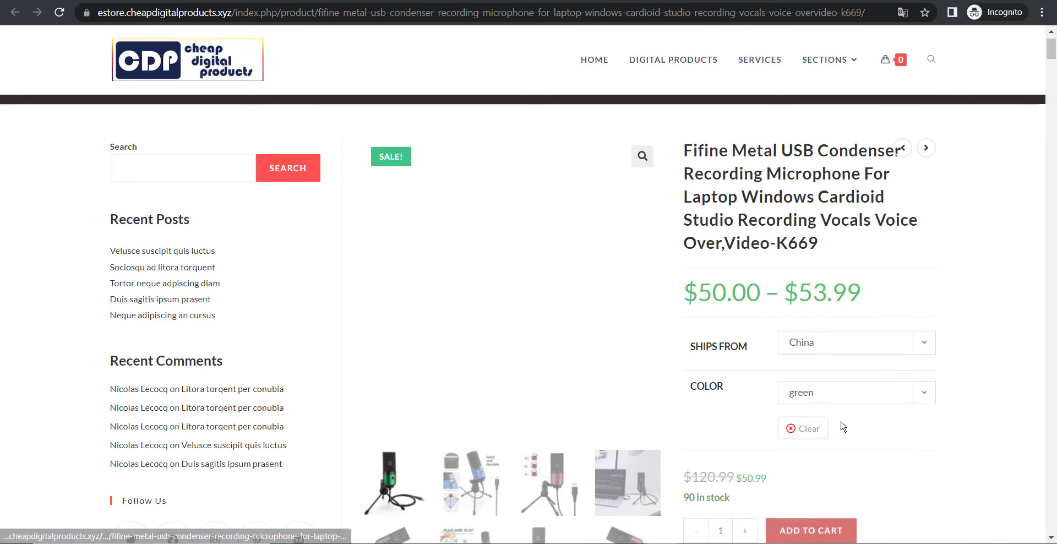
Check the cart's contents and add the configured green microphone to it.
{"action": "mouse_move", "coordinate": [885, 77]}
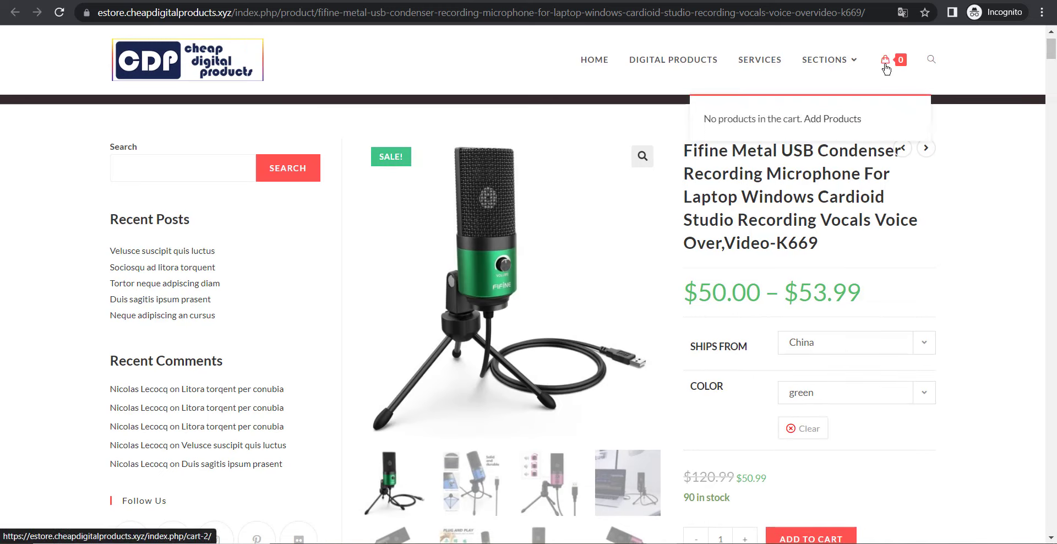
{"action": "scroll", "coordinate": [1053, 52], "scroll_direction": "down", "scroll_amount": 4}
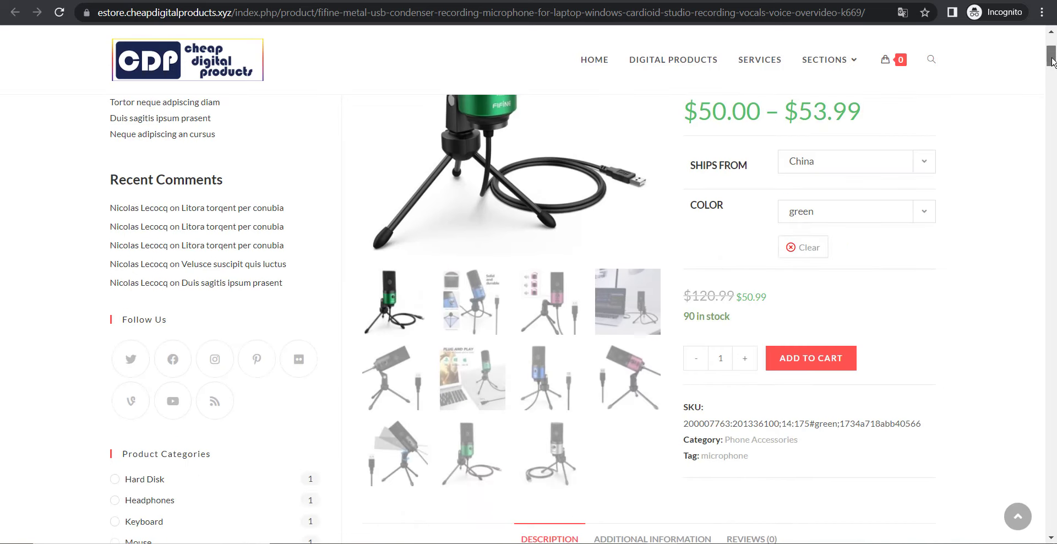
{"action": "left_click", "coordinate": [804, 340]}
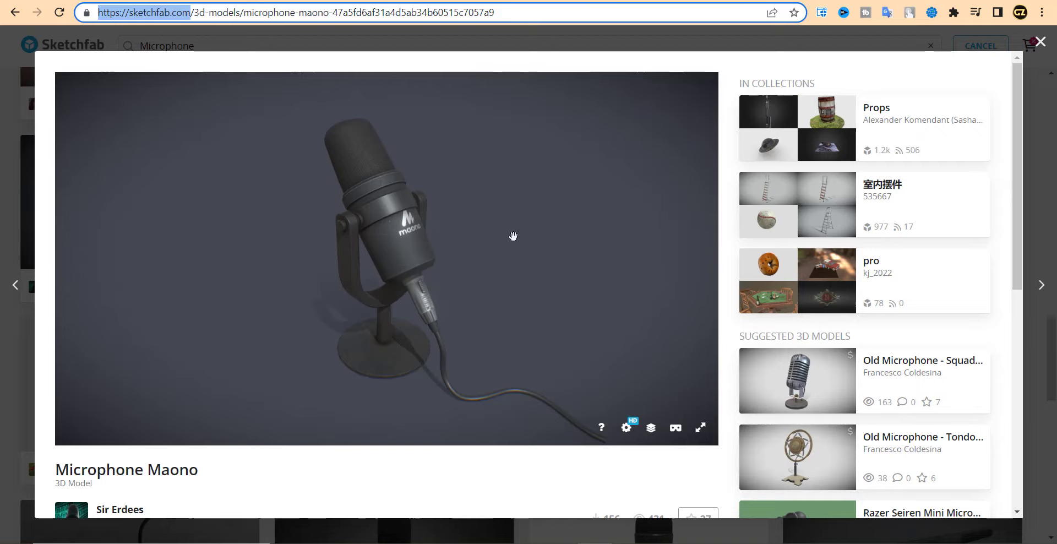
Look over the Microphone Maono page on Sketchfab and open its 3D model download options.
{"action": "left_click", "coordinate": [1017, 148]}
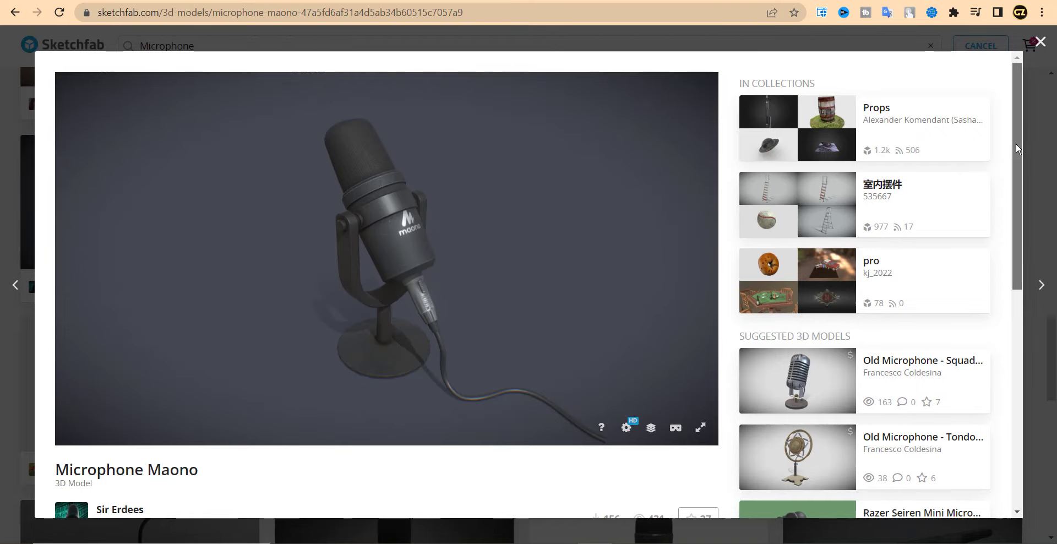
{"action": "left_click_drag", "start_coordinate": [1017, 148], "coordinate": [1017, 221]}
{"action": "left_click_drag", "start_coordinate": [1016, 243], "coordinate": [1016, 143]}
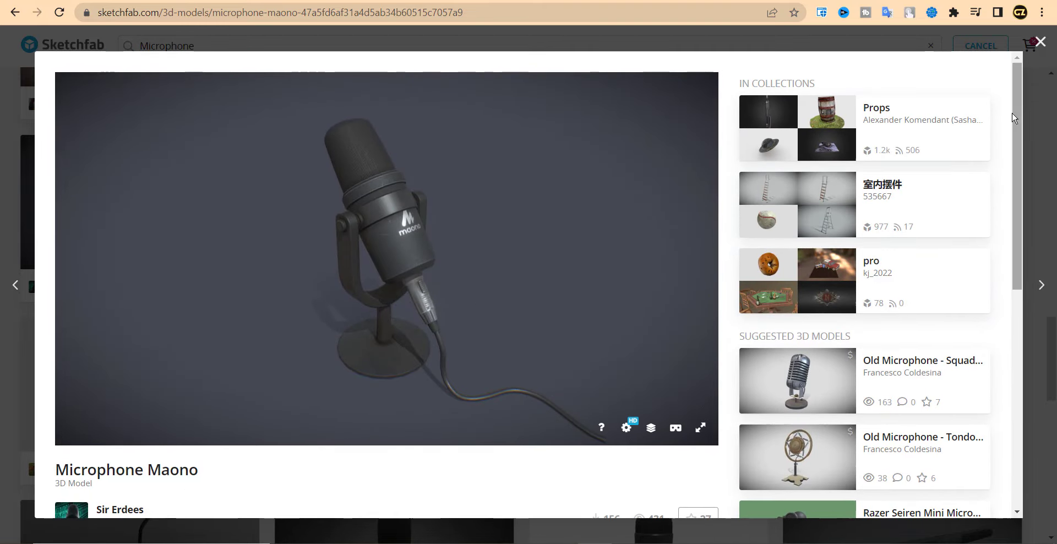
{"action": "left_click_drag", "start_coordinate": [1016, 123], "coordinate": [1016, 319]}
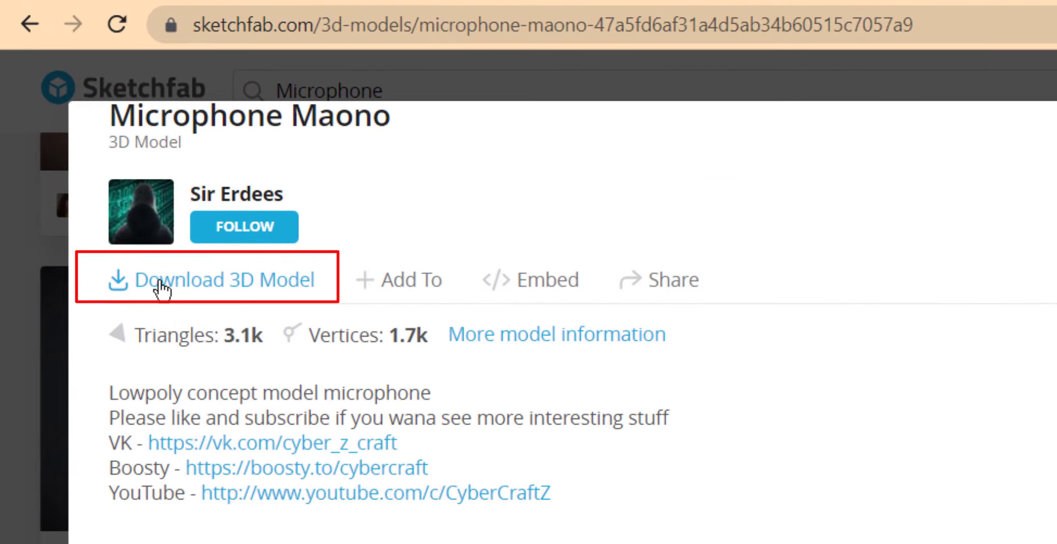
{"action": "left_click", "coordinate": [162, 286]}
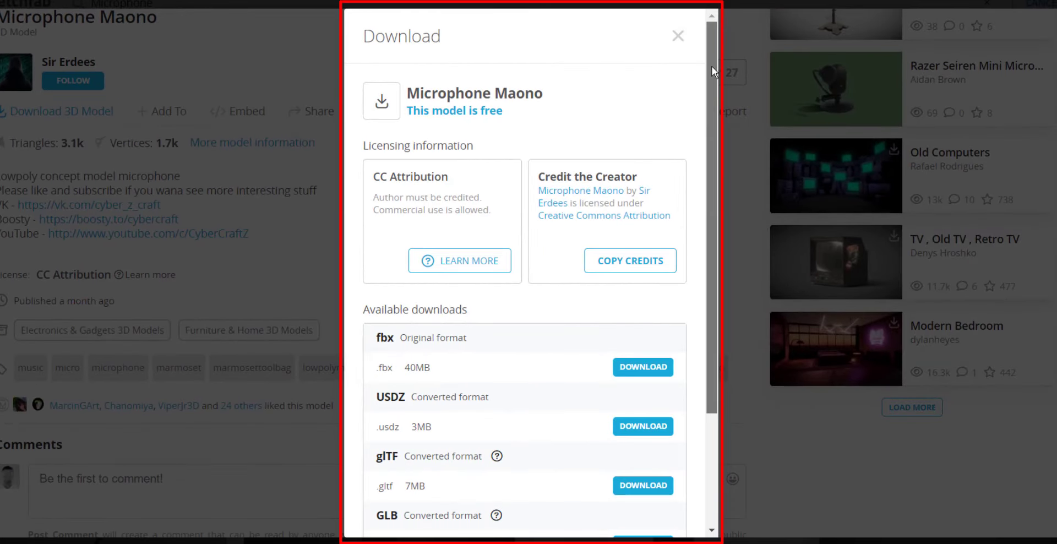
Review the licensing information and available download formats for Microphone Maono, and copy the creator credits.
{"action": "left_click_drag", "start_coordinate": [711, 65], "coordinate": [711, 149]}
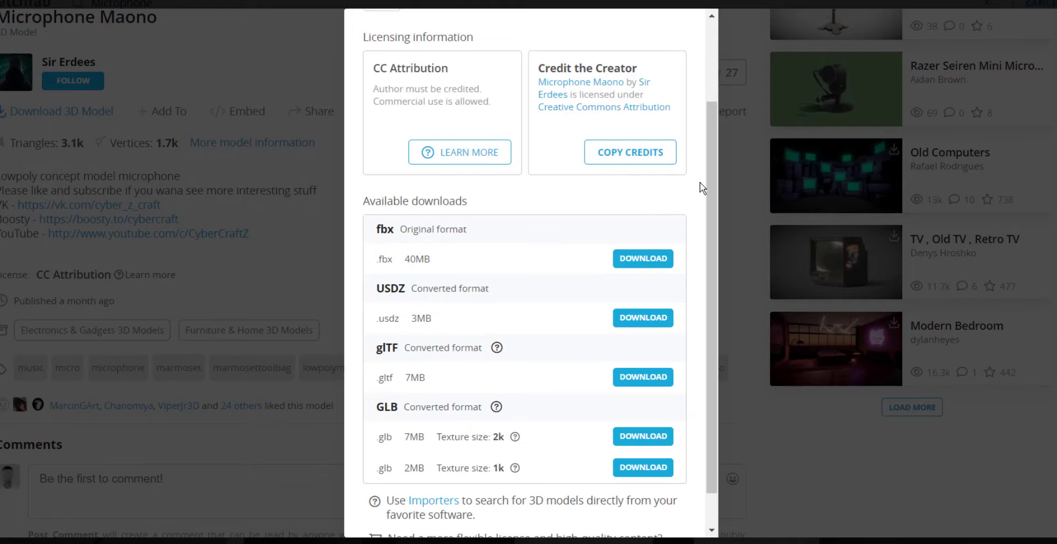
{"action": "left_click_drag", "start_coordinate": [711, 153], "coordinate": [703, 249]}
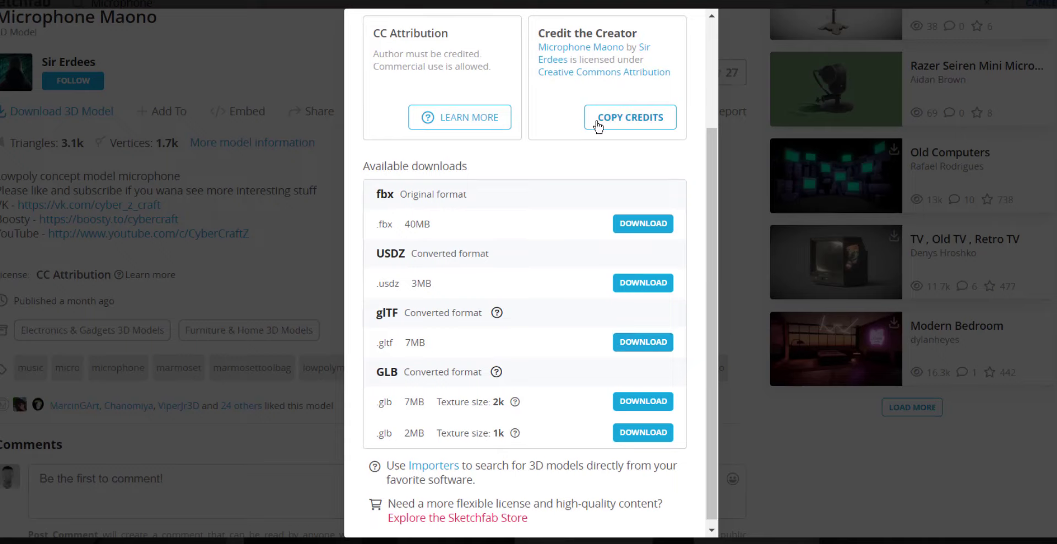
{"action": "left_click", "coordinate": [620, 122]}
{"action": "left_click", "coordinate": [732, 1]}
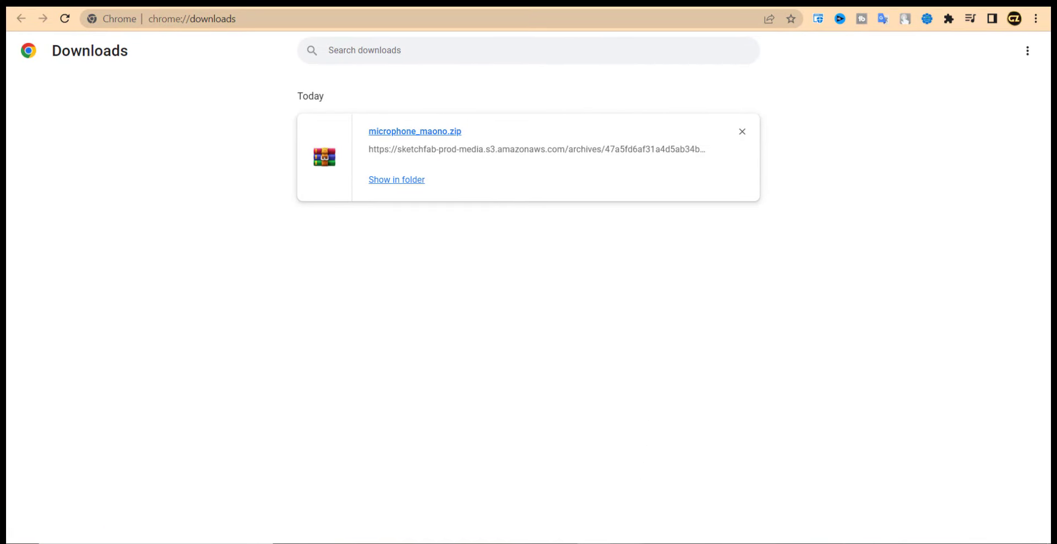
Switch to the WordPress plugin search results and locate the File Manager plugin by mndpsingh287.
{"action": "mouse_move", "coordinate": [627, 541]}
{"action": "left_click", "coordinate": [557, 498]}
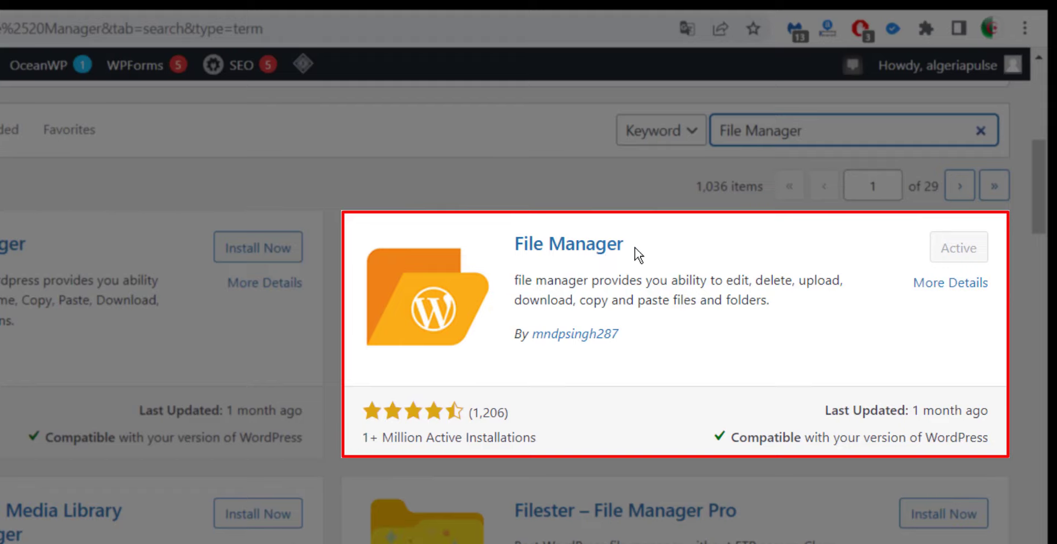
{"action": "left_click_drag", "start_coordinate": [635, 247], "coordinate": [507, 249]}
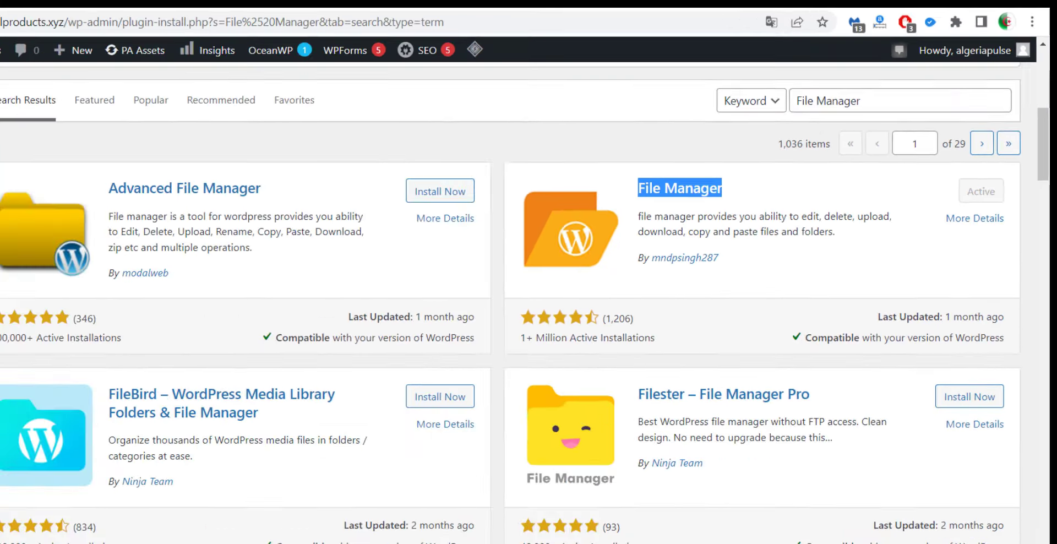
Open WP File Manager in the WordPress admin and bring its file browser into view.
{"action": "scroll", "coordinate": [10, 350], "scroll_direction": "down", "scroll_amount": 9}
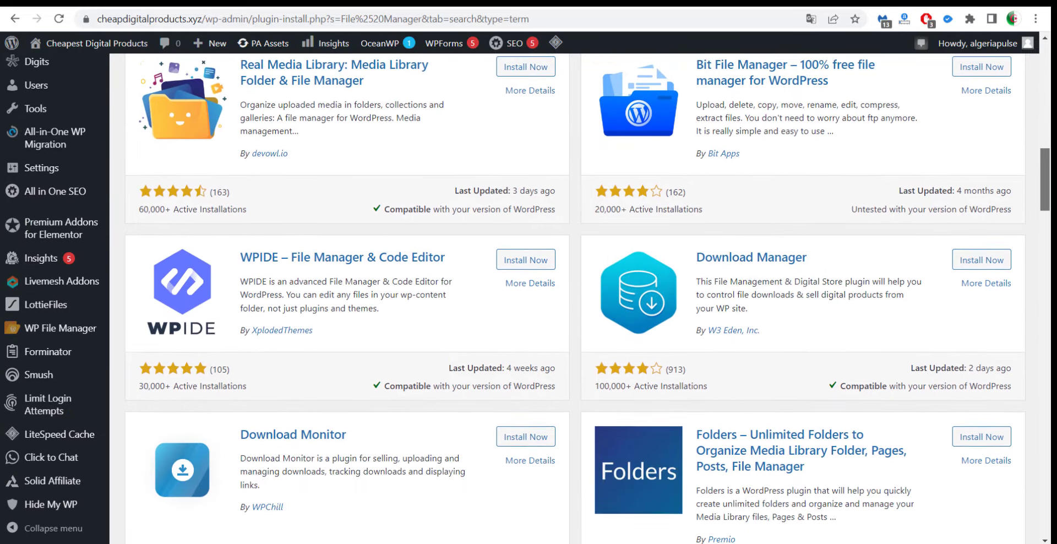
{"action": "mouse_move", "coordinate": [26, 331]}
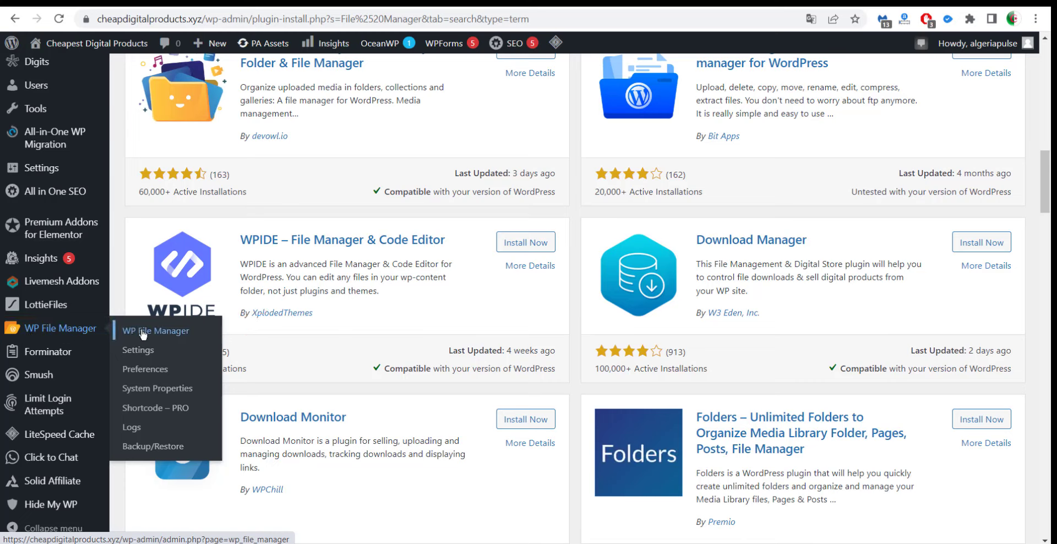
{"action": "left_click", "coordinate": [186, 335]}
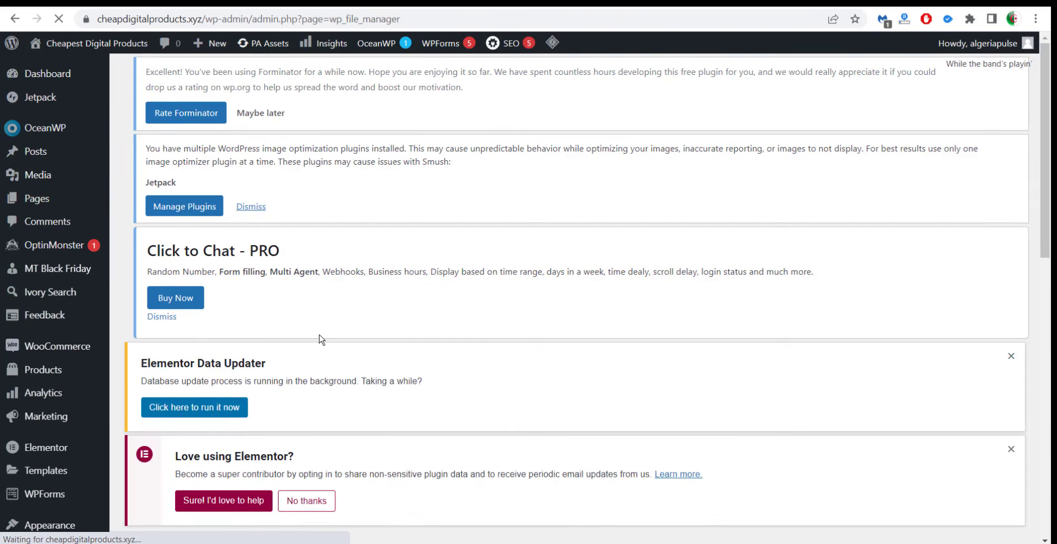
{"action": "scroll", "coordinate": [321, 338], "scroll_direction": "down", "scroll_amount": 3}
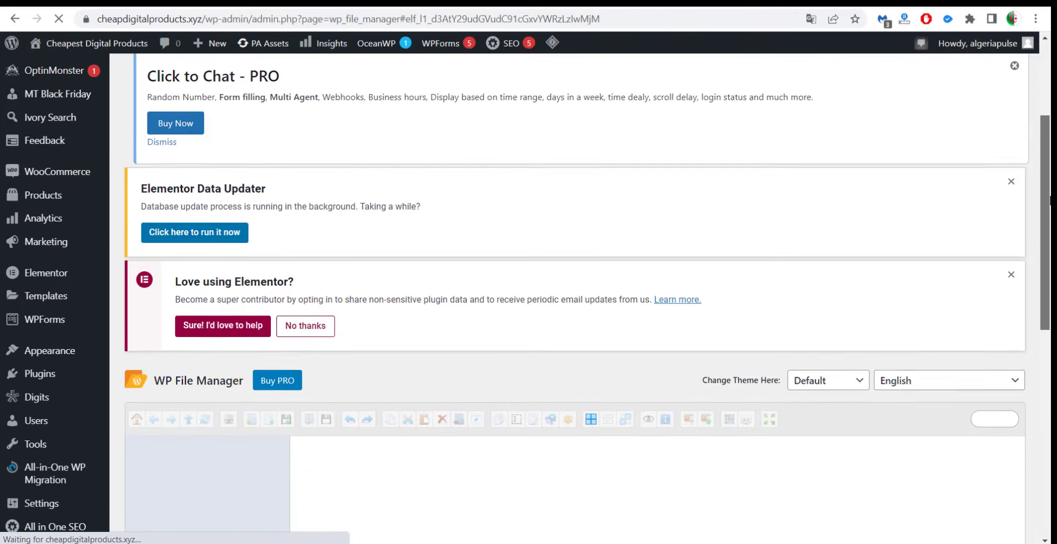
{"action": "scroll", "coordinate": [845, 297], "scroll_direction": "down", "scroll_amount": 4}
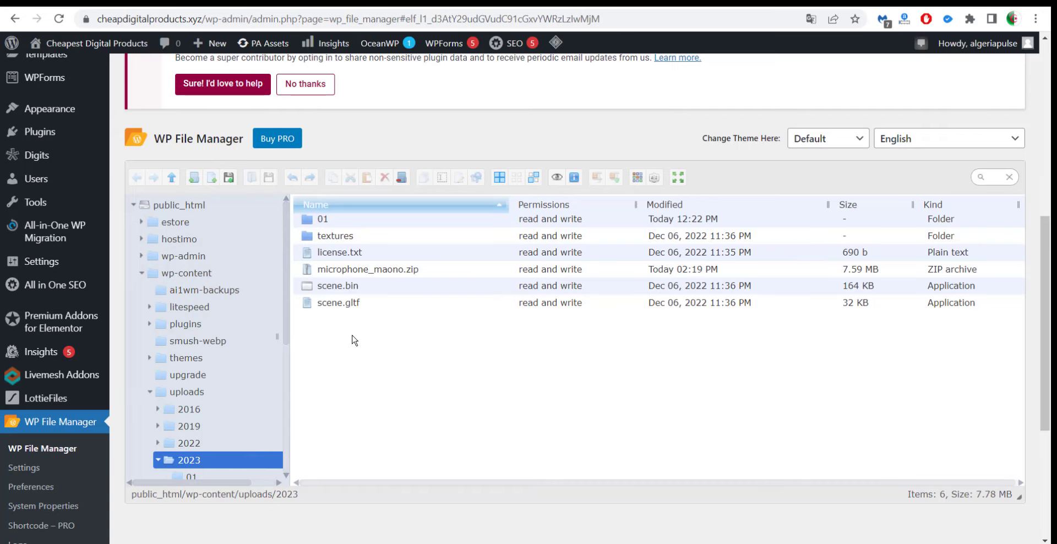
Go from public_html through wp-content and uploads into the 2023 folder.
{"action": "left_click", "coordinate": [165, 207]}
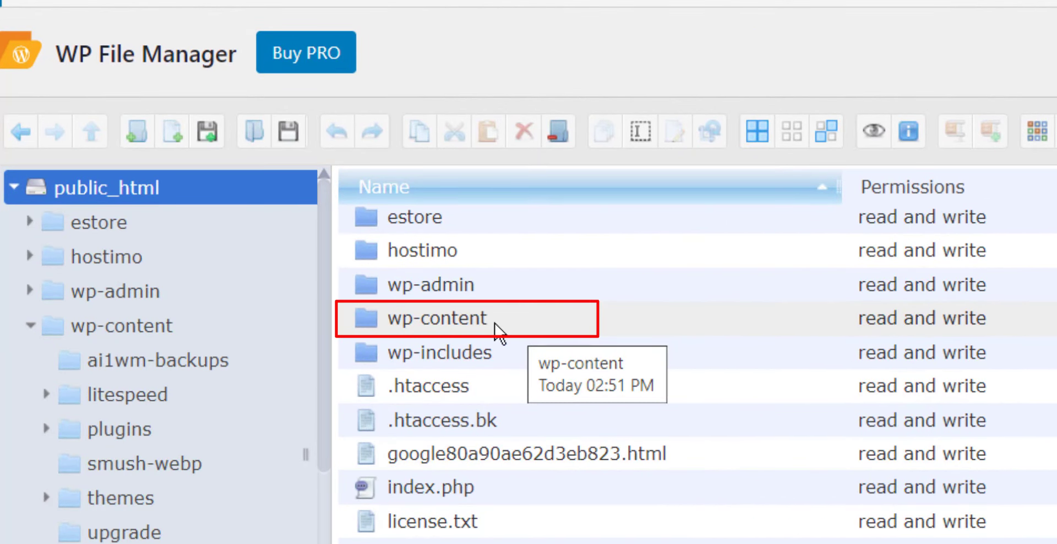
{"action": "double_click", "coordinate": [440, 325]}
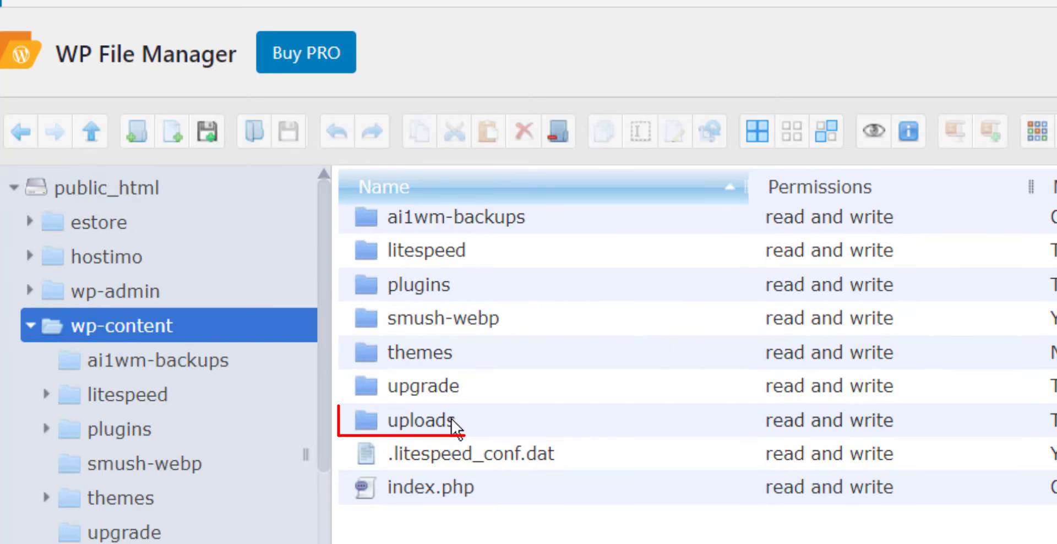
{"action": "left_click", "coordinate": [522, 424]}
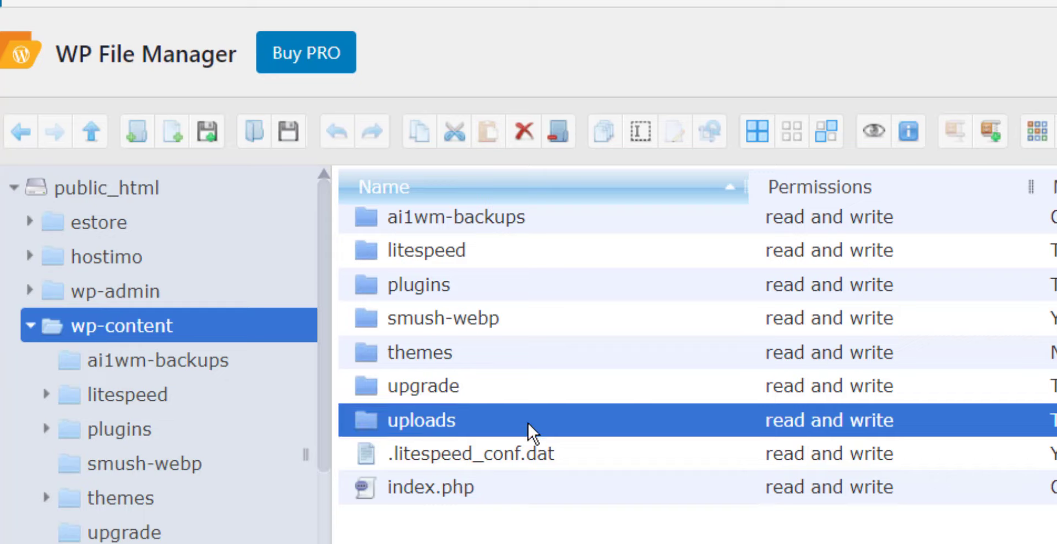
{"action": "double_click", "coordinate": [530, 432]}
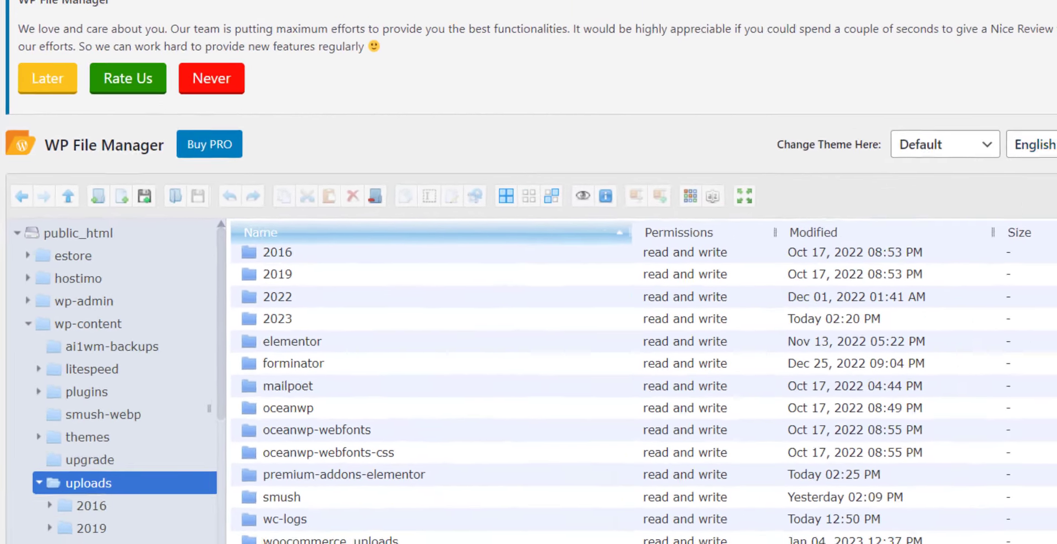
{"action": "scroll", "coordinate": [996, 190], "scroll_direction": "down", "scroll_amount": 3}
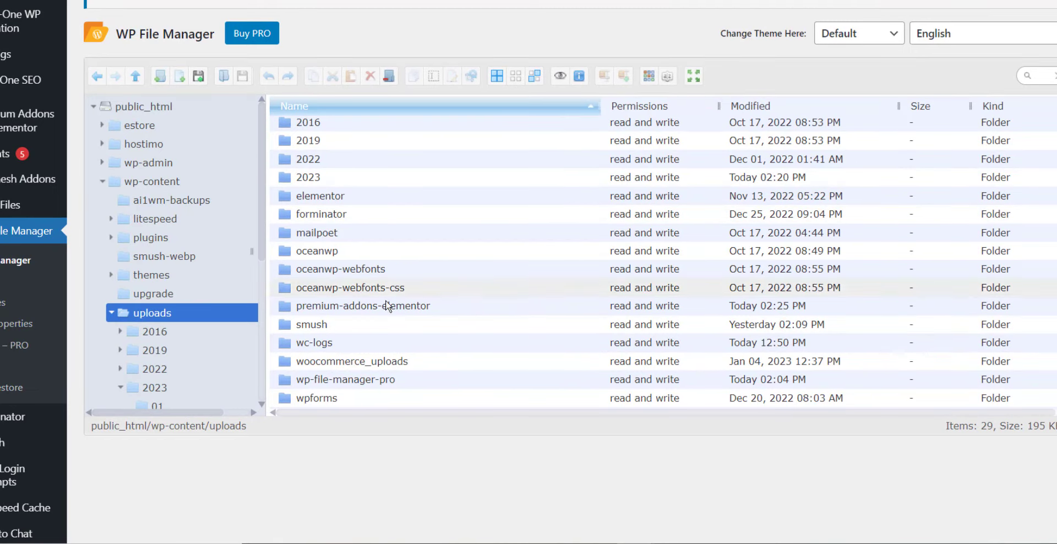
{"action": "left_click", "coordinate": [353, 177]}
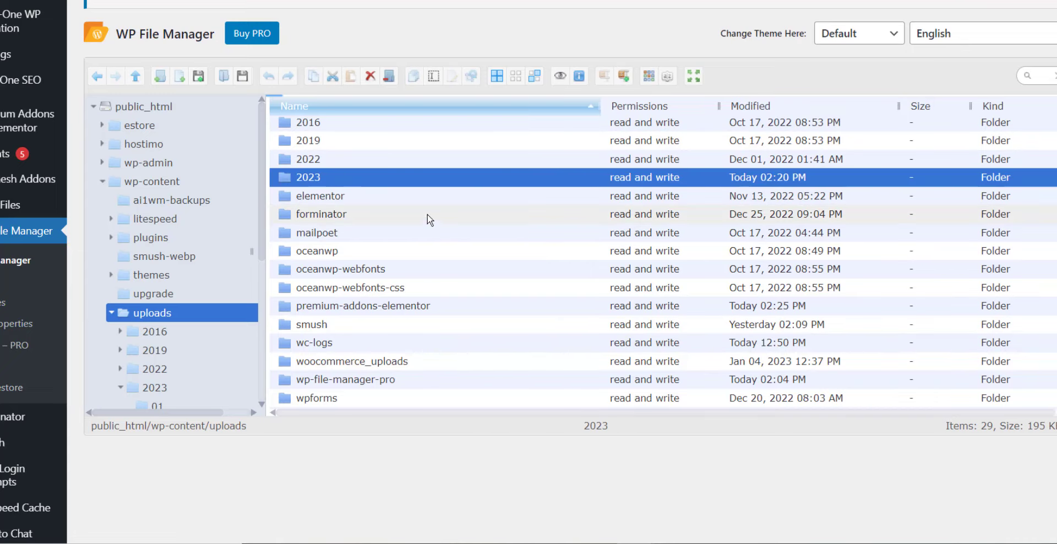
{"action": "double_click", "coordinate": [304, 180]}
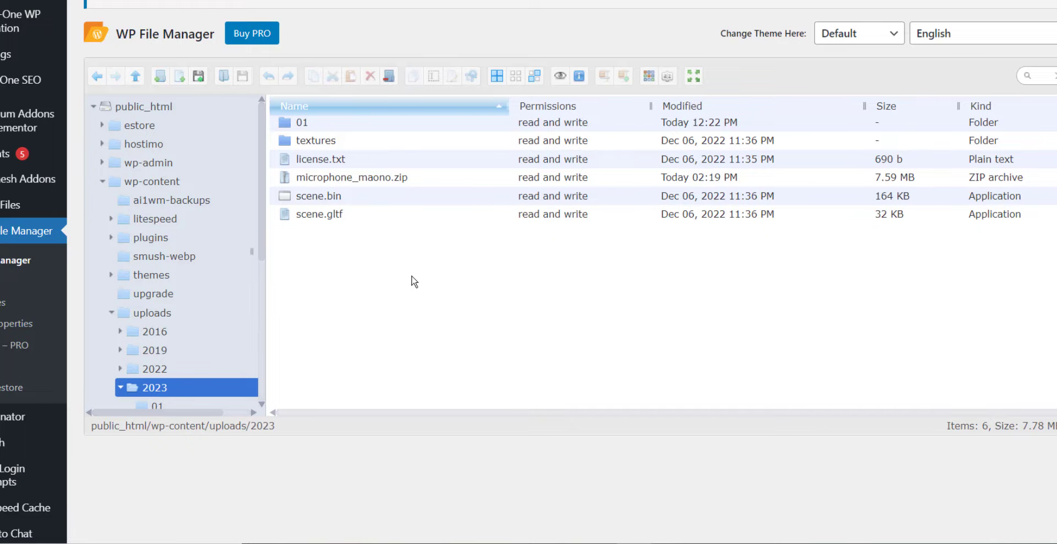
Check the downloaded microphone_maono archive in File Explorer and return to the 2023 folder in WP File Manager.
{"action": "mouse_move", "coordinate": [337, 542]}
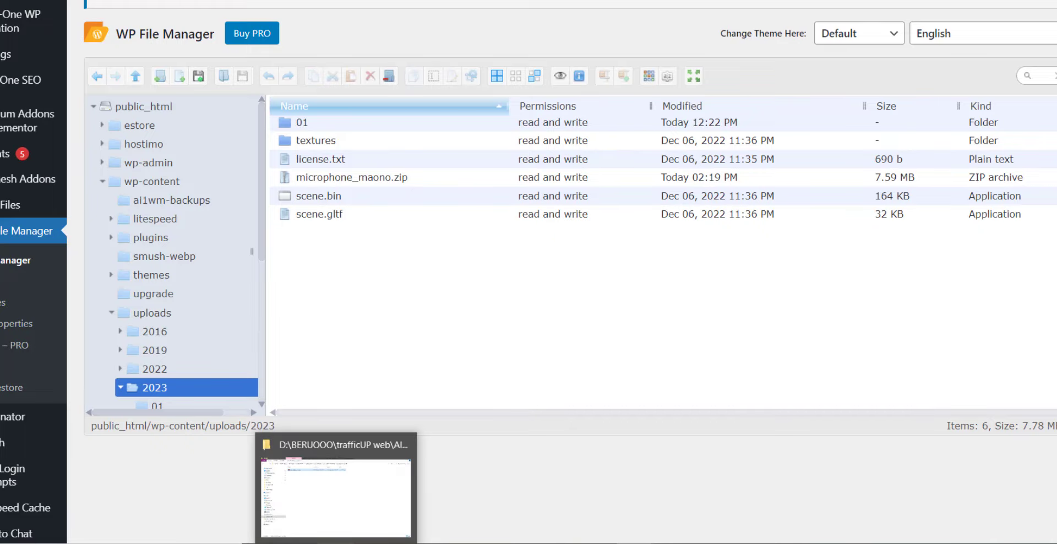
{"action": "left_click", "coordinate": [370, 517]}
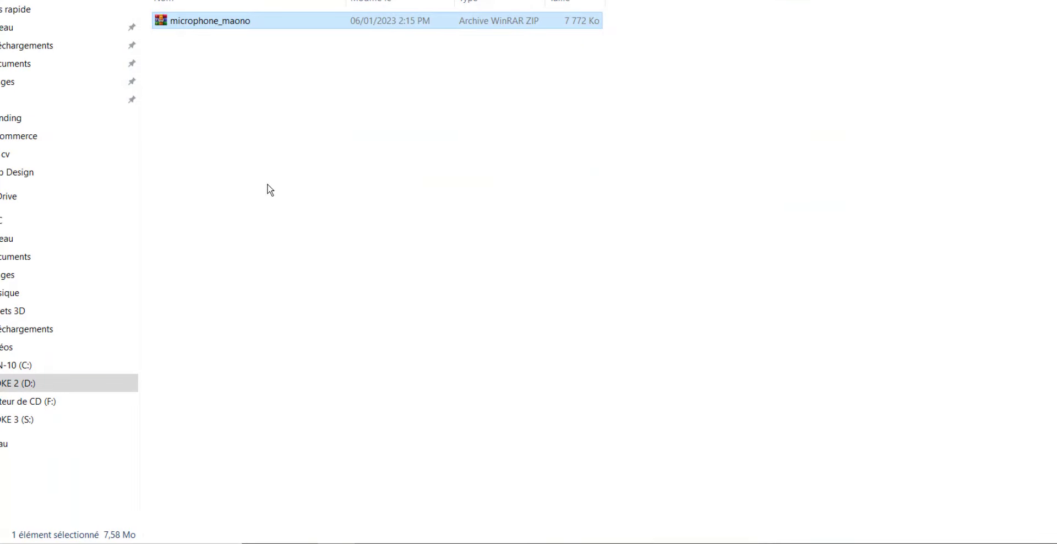
{"action": "left_click", "coordinate": [350, 518]}
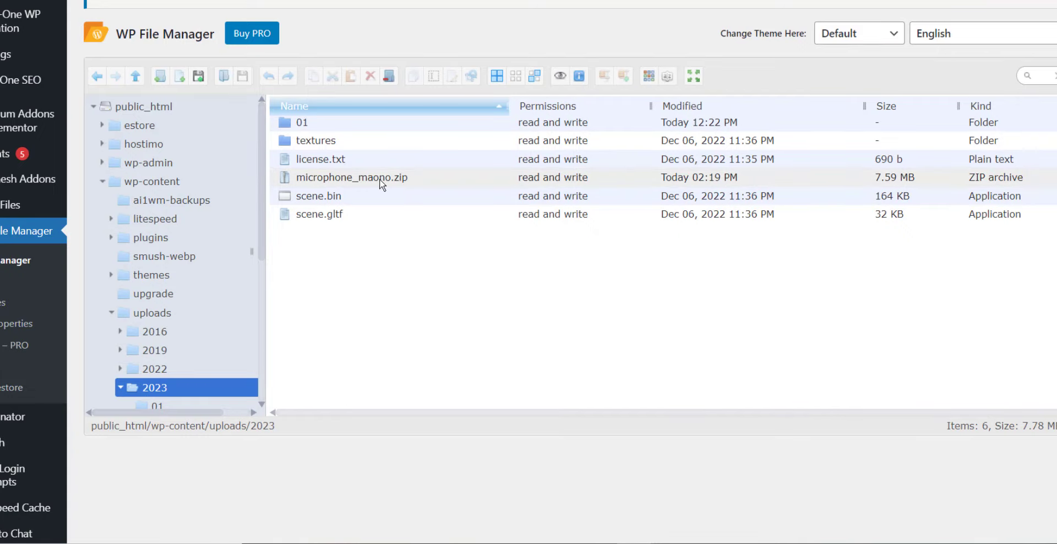
Check the option for extracting microphone_maono.zip into the current 2023 folder, close it, and select the scene.gltf file.
{"action": "right_click", "coordinate": [326, 179]}
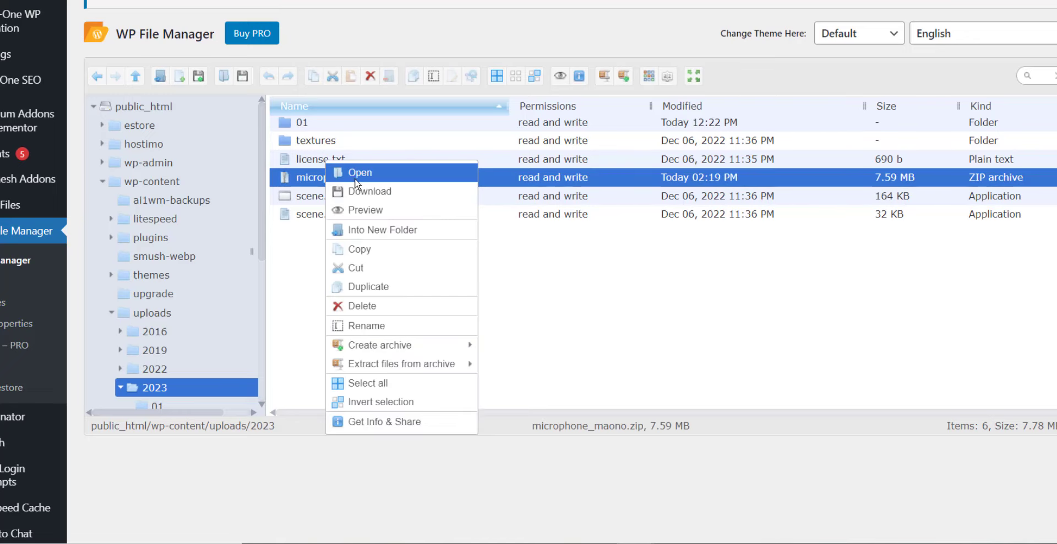
{"action": "mouse_move", "coordinate": [364, 367]}
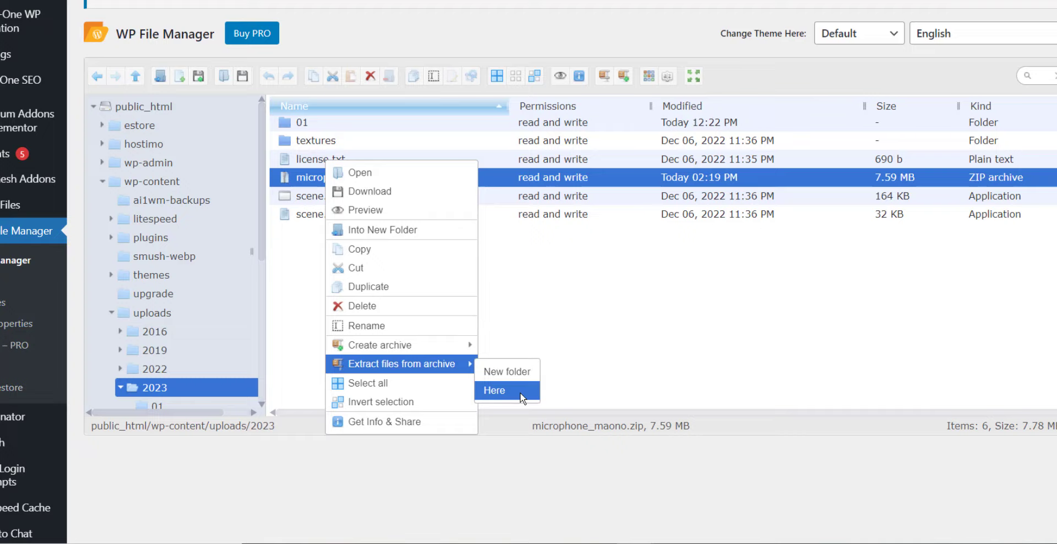
{"action": "left_click", "coordinate": [529, 265]}
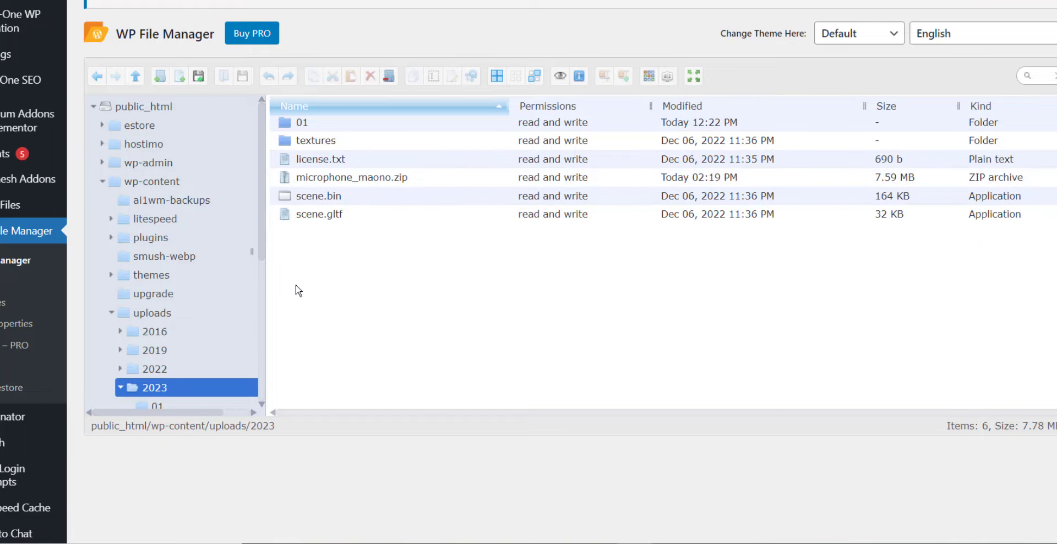
{"action": "left_click", "coordinate": [368, 220]}
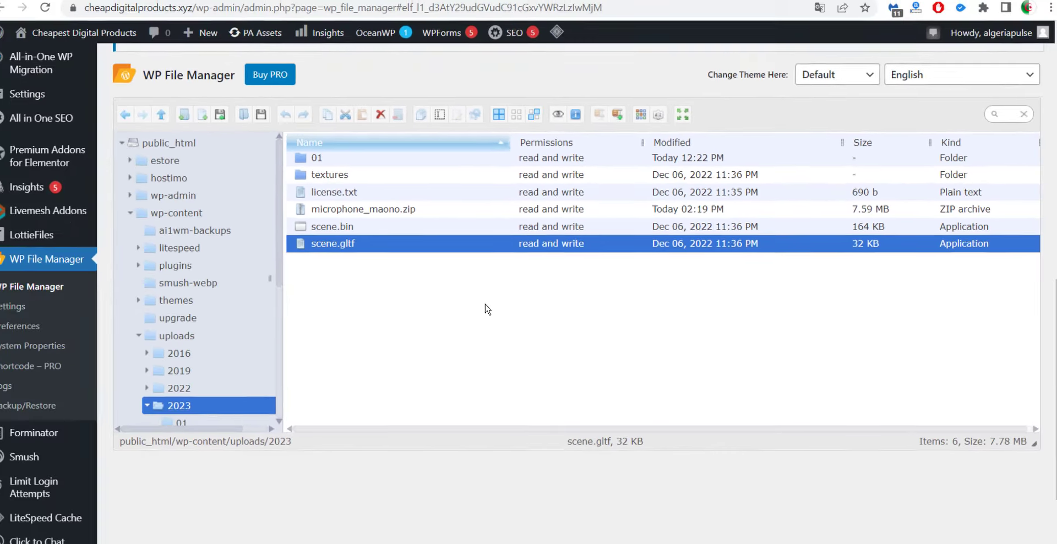
Switch to the Elementor editor of the tutorial page and look over its header, title and empty content area.
{"action": "left_click", "coordinate": [550, 2]}
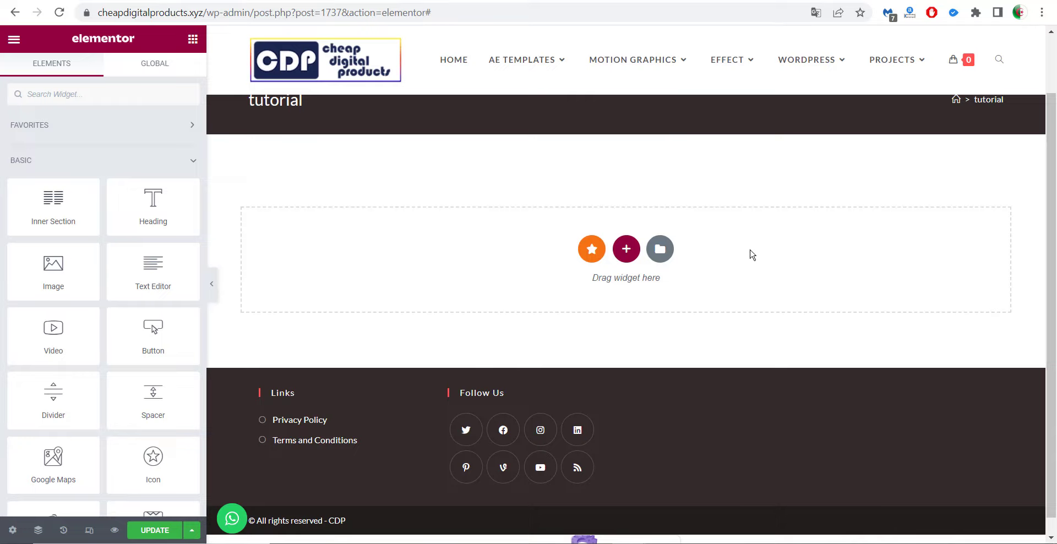
{"action": "left_click_drag", "start_coordinate": [1051, 303], "coordinate": [1051, 247]}
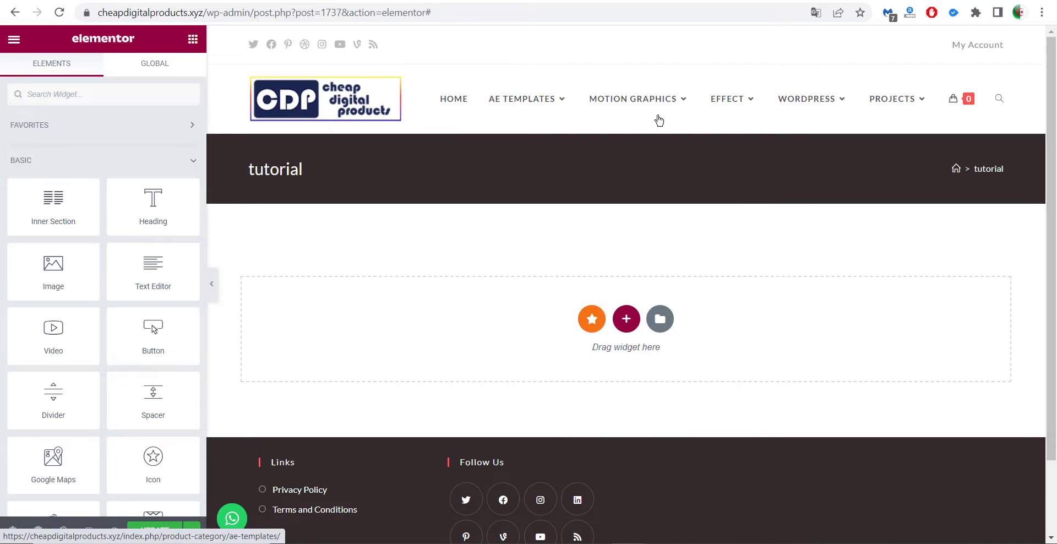
{"action": "scroll", "coordinate": [223, 264], "scroll_direction": "down", "scroll_amount": 1}
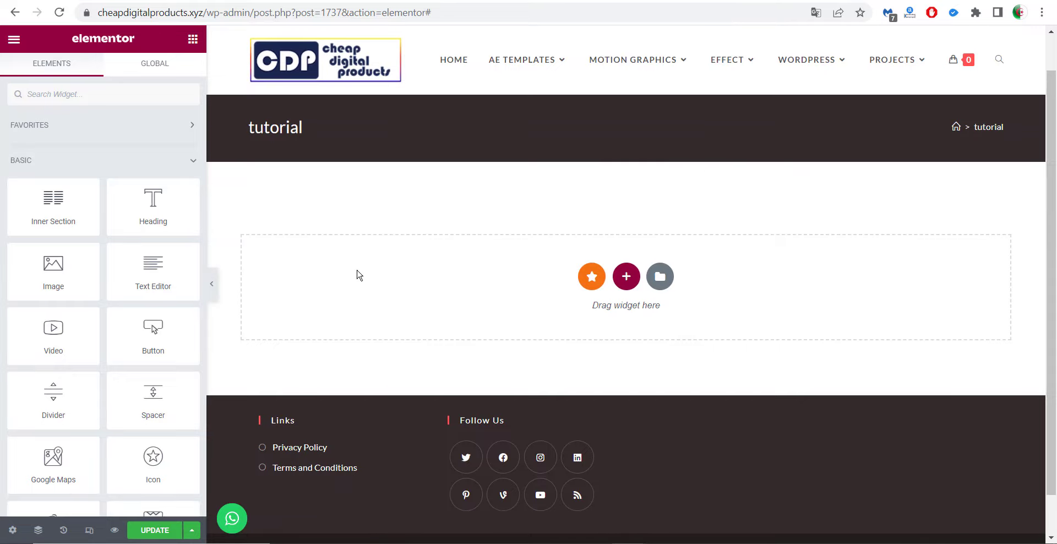
Try the Elementor Canvas page layout on the tutorial page and return the layout to Elementor Full Width.
{"action": "left_click", "coordinate": [13, 530]}
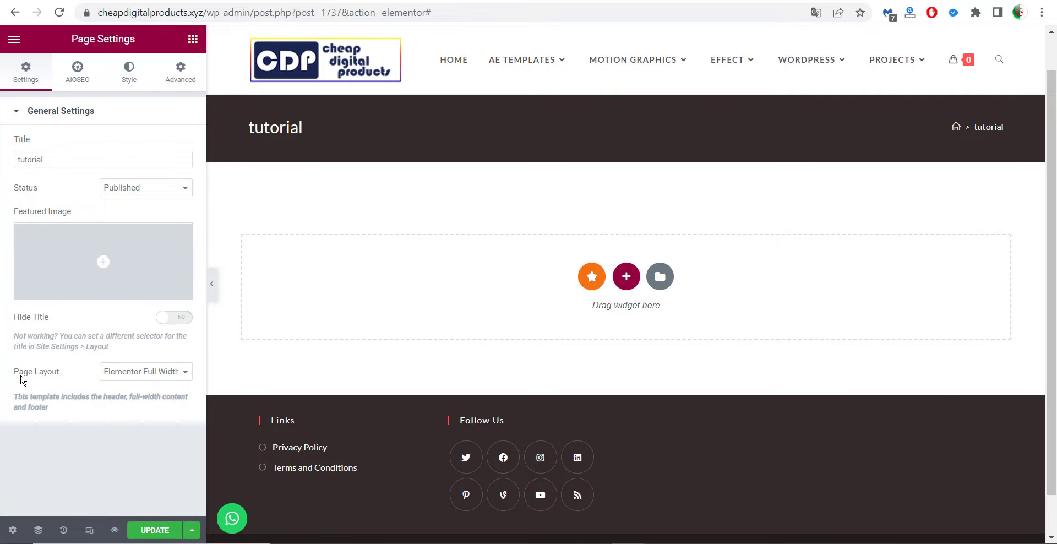
{"action": "left_click", "coordinate": [142, 372]}
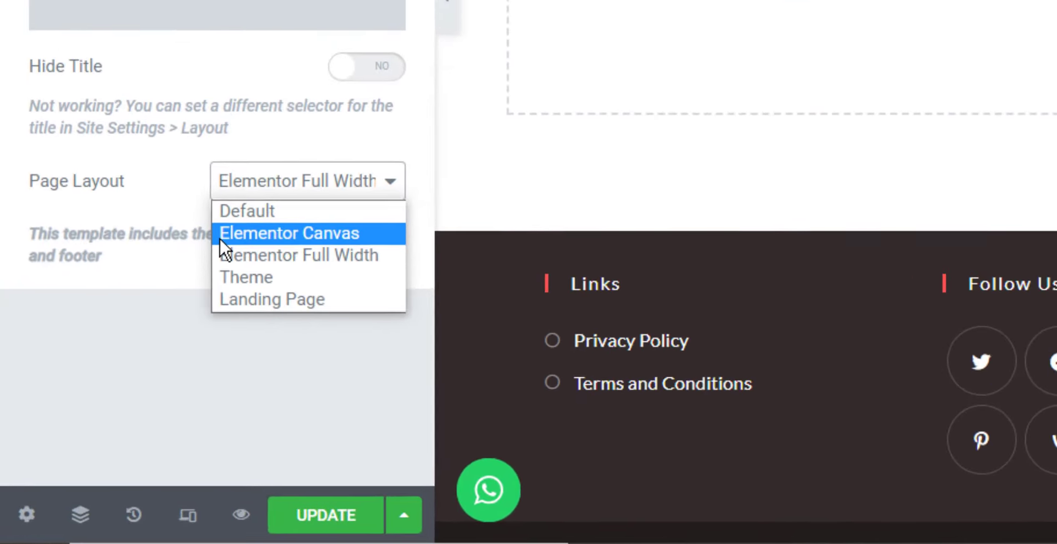
{"action": "left_click", "coordinate": [105, 396]}
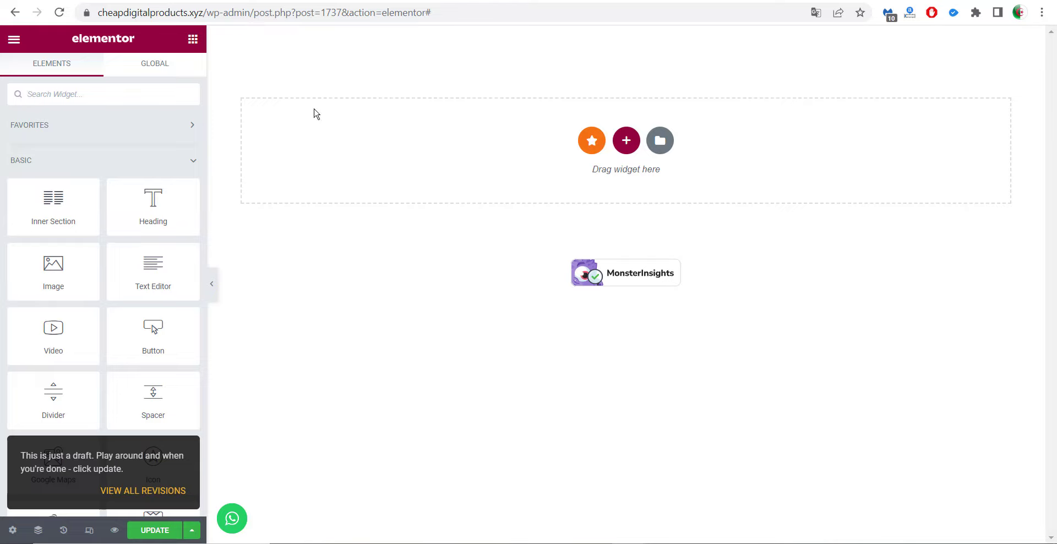
{"action": "left_click", "coordinate": [11, 532]}
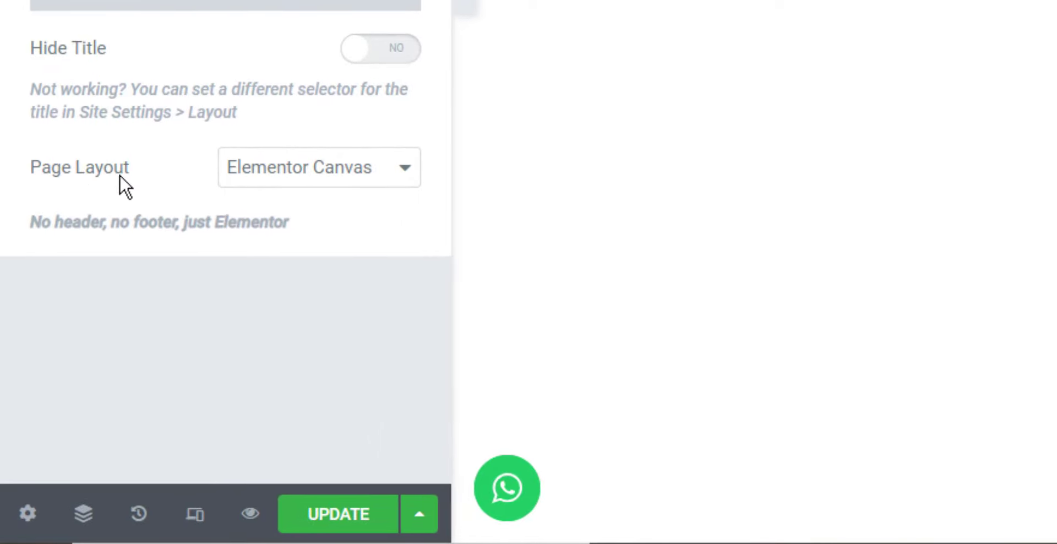
{"action": "left_click", "coordinate": [310, 179]}
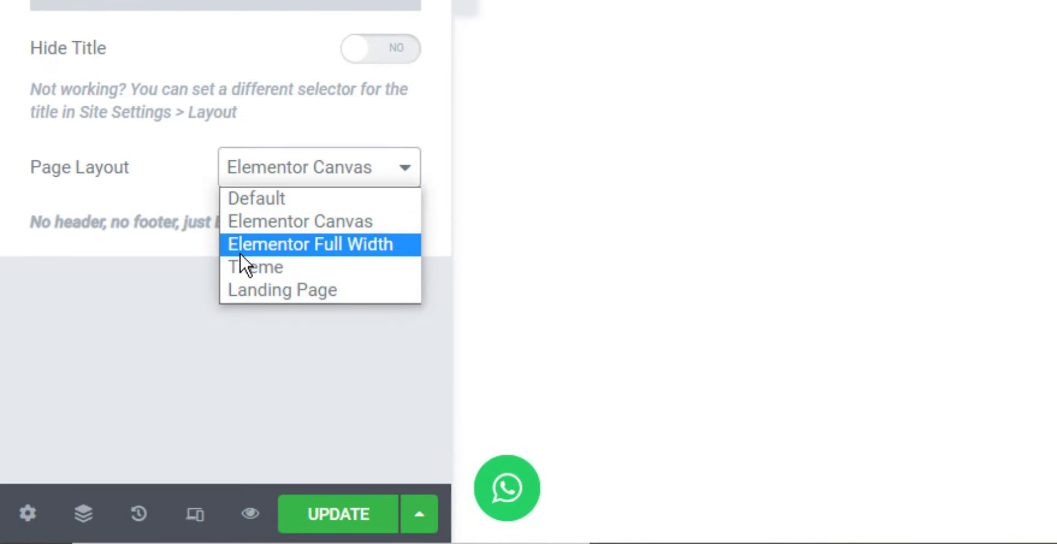
{"action": "left_click", "coordinate": [384, 253]}
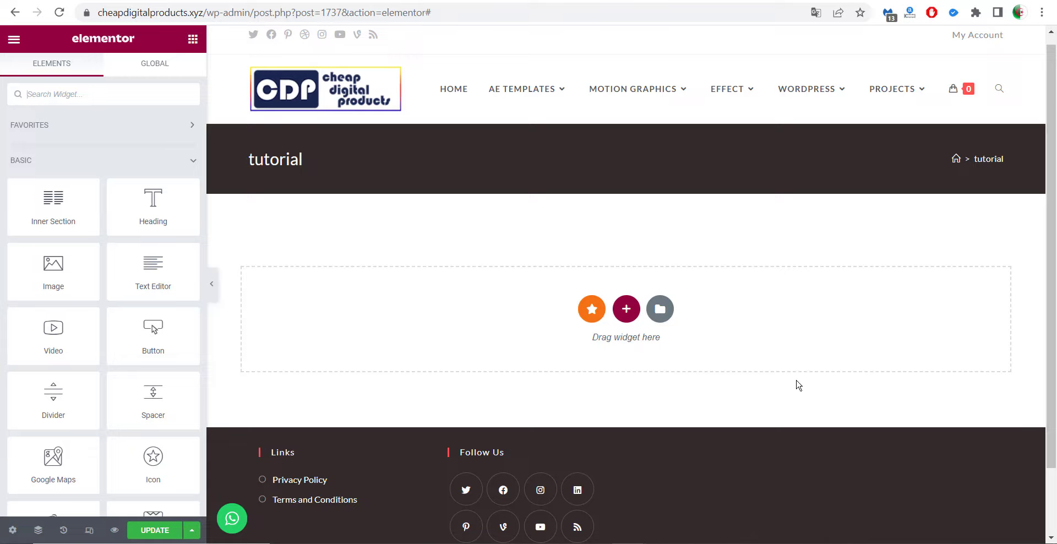
Add a two-column section and paste the model-viewer code from the text editor into an HTML widget in its first column.
{"action": "left_click", "coordinate": [626, 309]}
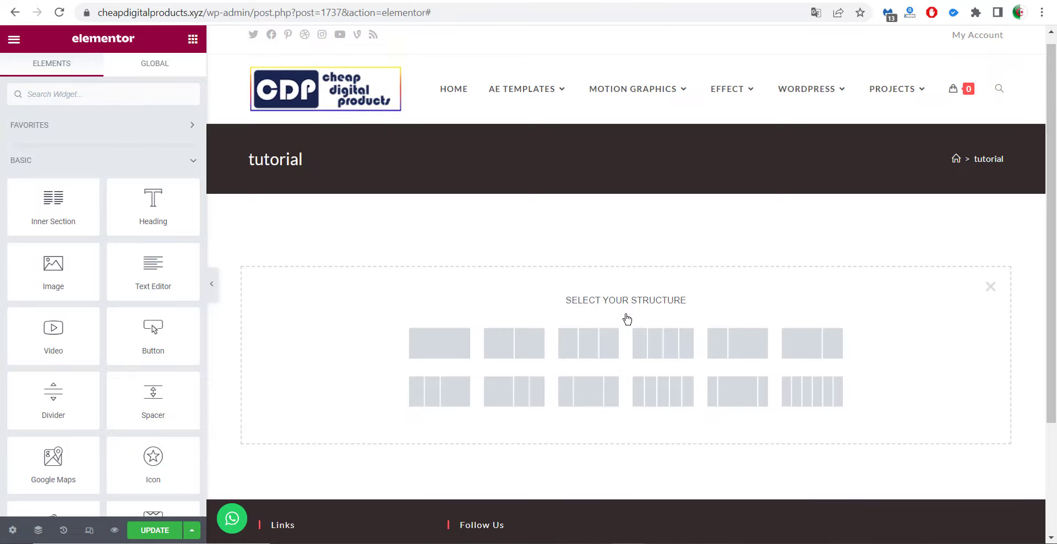
{"action": "left_click", "coordinate": [516, 348]}
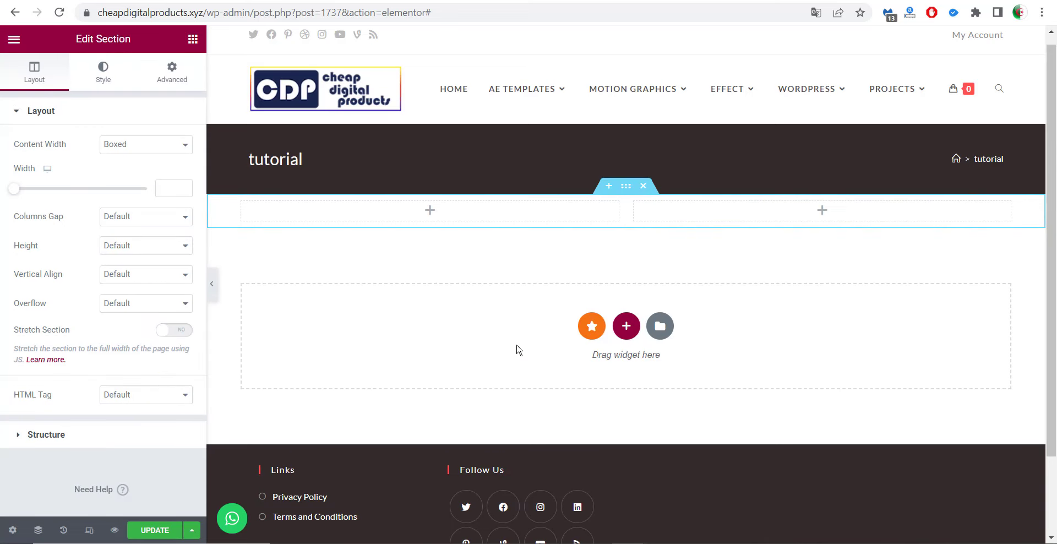
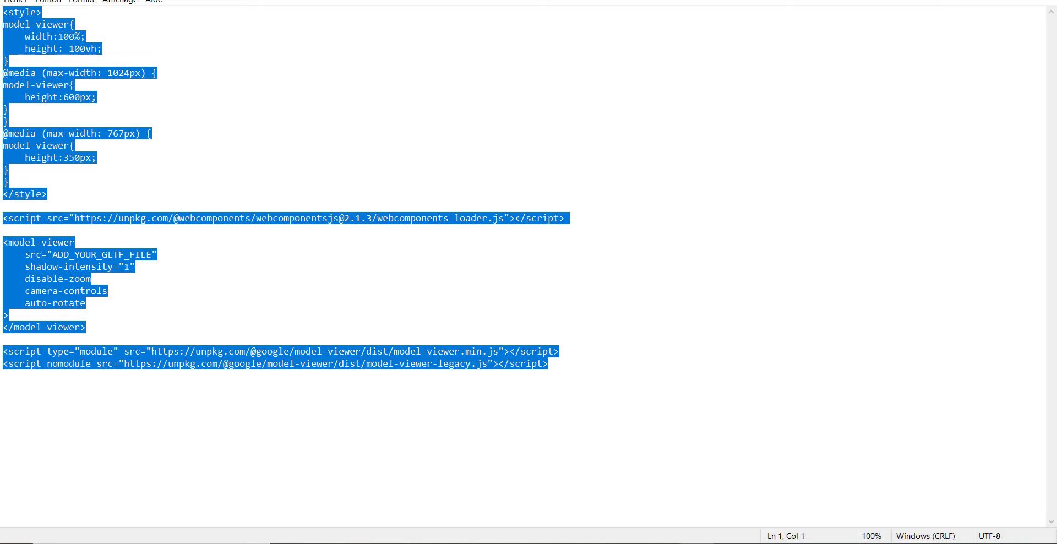
{"action": "key", "text": "alt+Tab"}
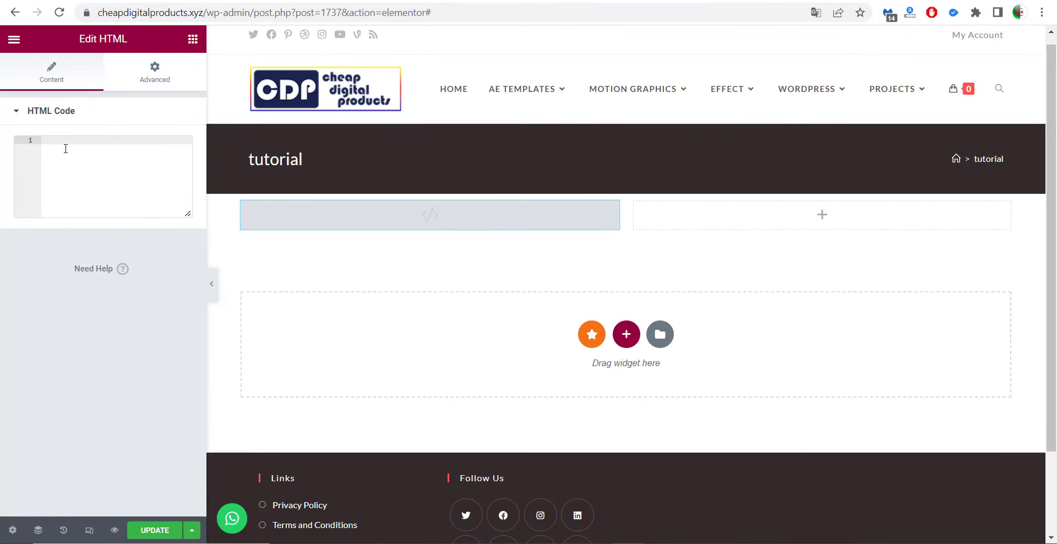
{"action": "key", "text": "ctrl+v"}
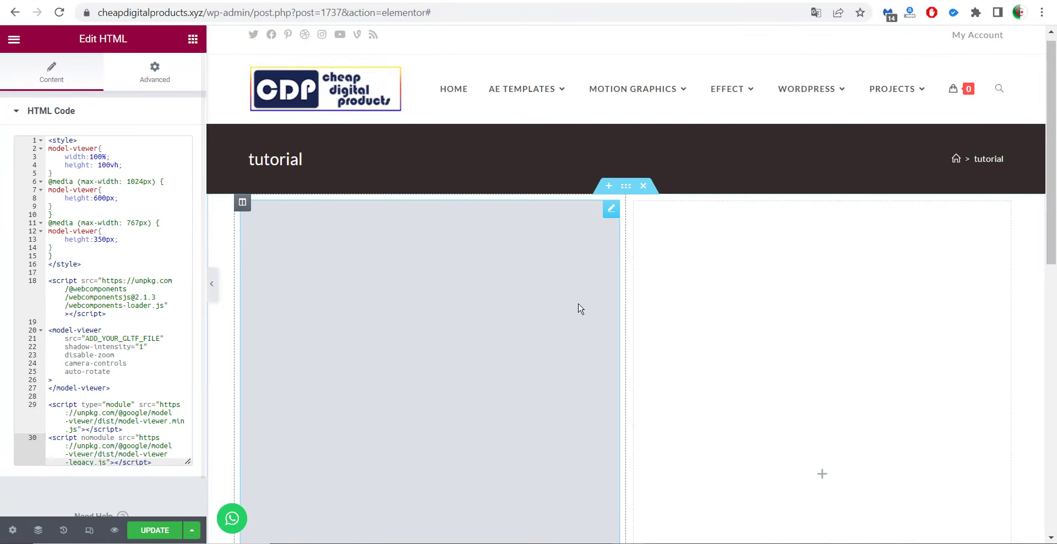
{"action": "left_click_drag", "start_coordinate": [1054, 149], "coordinate": [792, 201]}
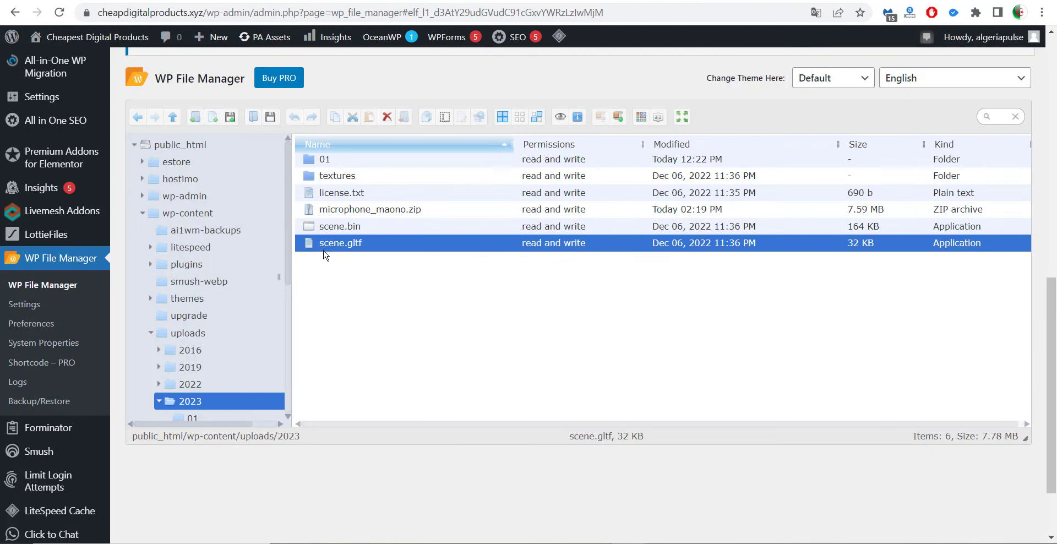
In WP File Manager, open the link in the scene.gltf file info and copy the file's full URL from the browser.
{"action": "right_click", "coordinate": [360, 249]}
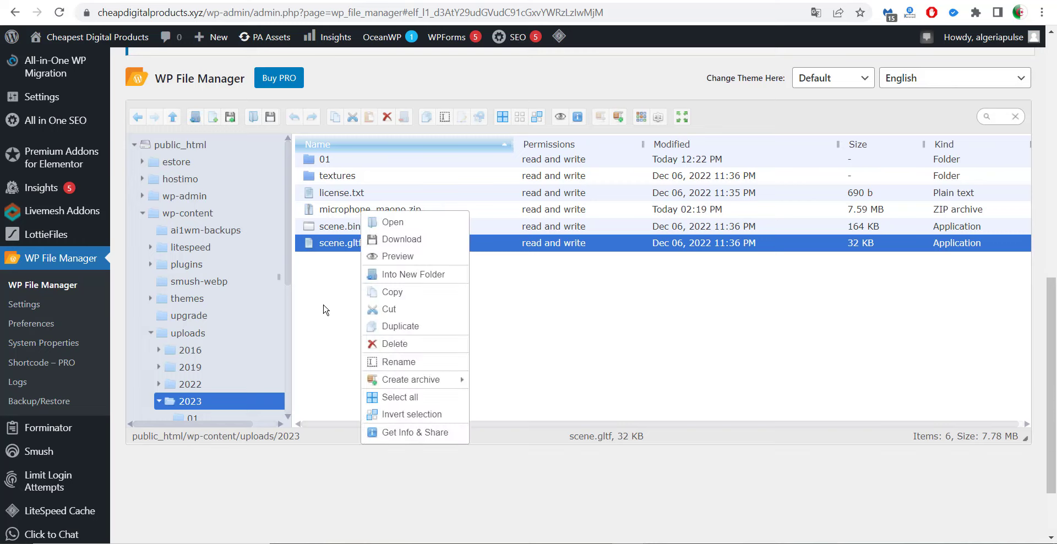
{"action": "left_click", "coordinate": [404, 432]}
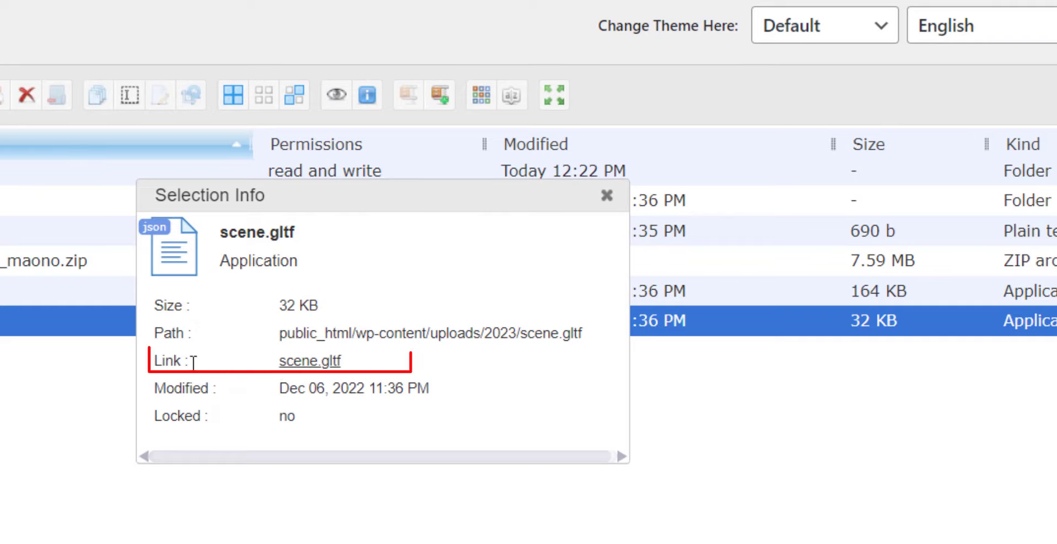
{"action": "left_click_drag", "start_coordinate": [360, 363], "coordinate": [235, 361]}
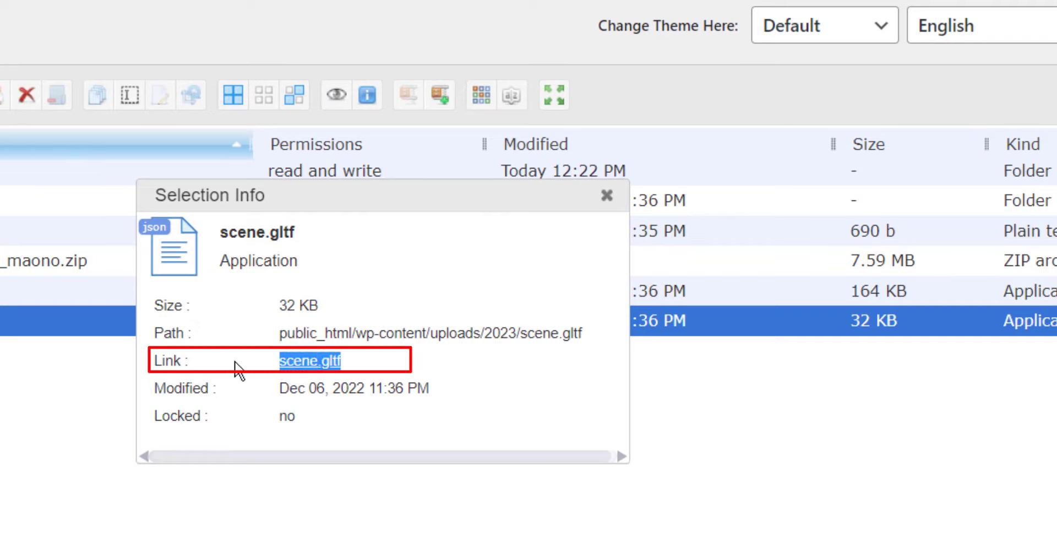
{"action": "left_click", "coordinate": [294, 377]}
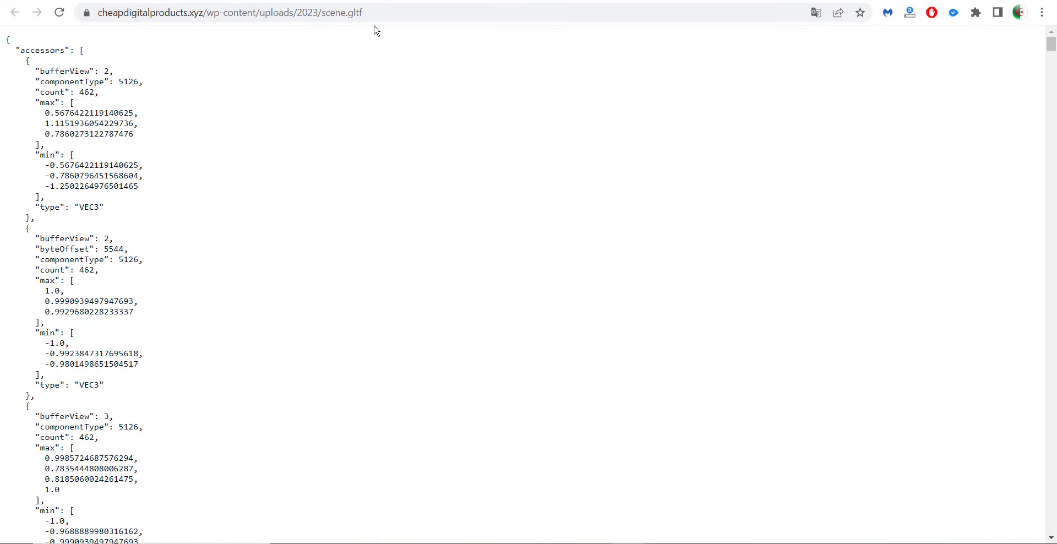
{"action": "left_click_drag", "start_coordinate": [370, 13], "coordinate": [98, 25]}
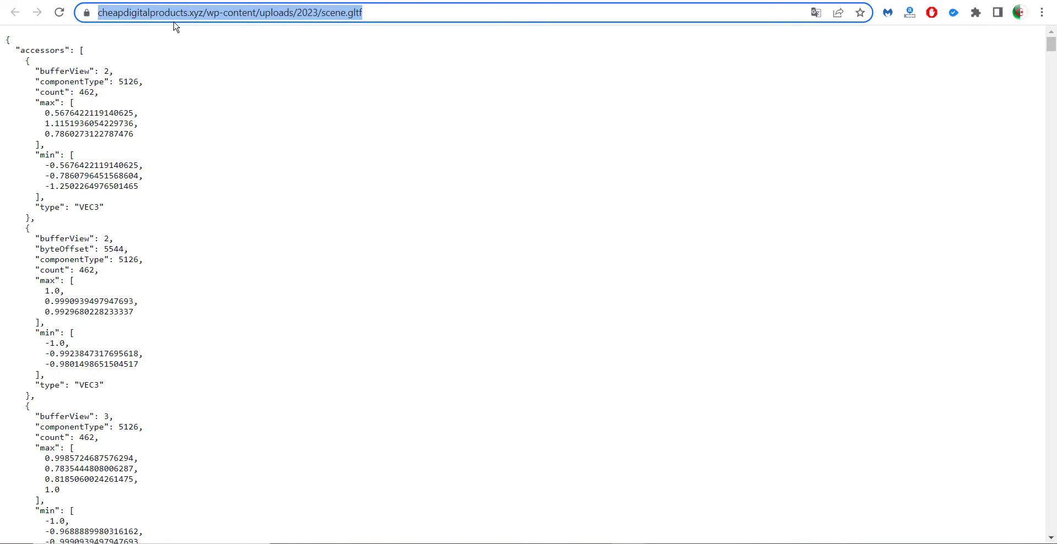
{"action": "right_click", "coordinate": [291, 16]}
{"action": "left_click", "coordinate": [317, 92]}
{"action": "key", "text": "ctrl+Tab"}
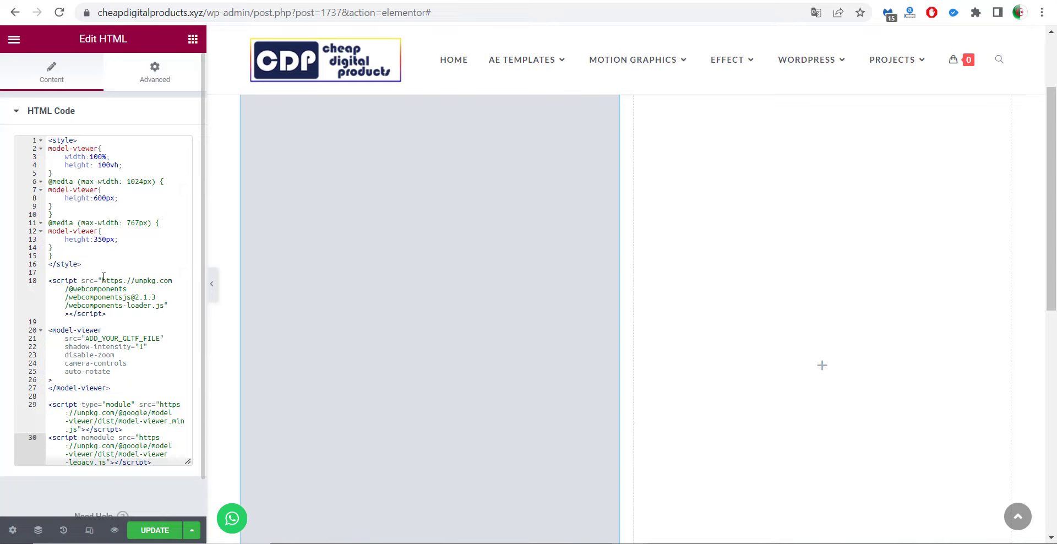
{"action": "left_click", "coordinate": [103, 281]}
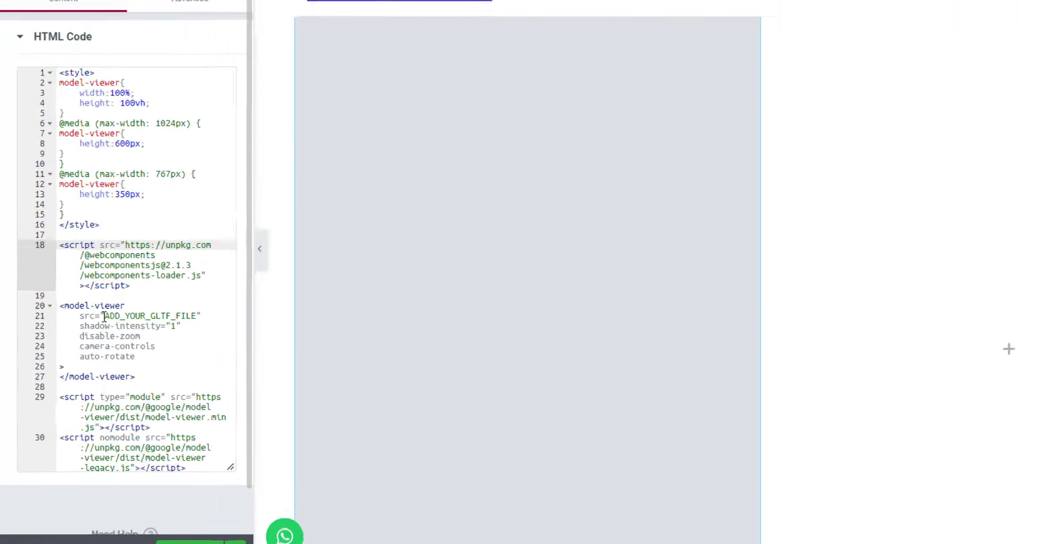
{"action": "left_click_drag", "start_coordinate": [84, 338], "coordinate": [150, 336]}
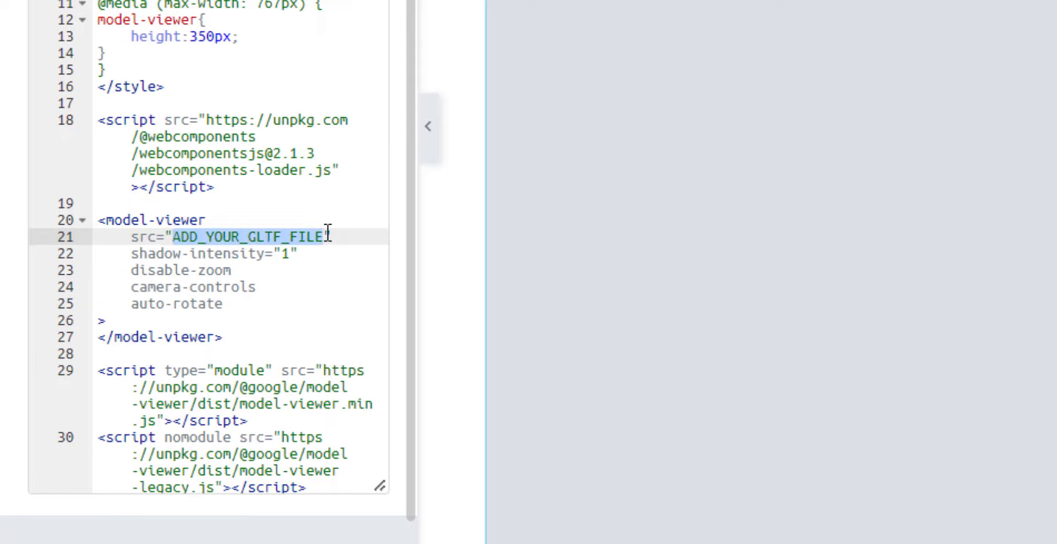
{"action": "right_click", "coordinate": [223, 235]}
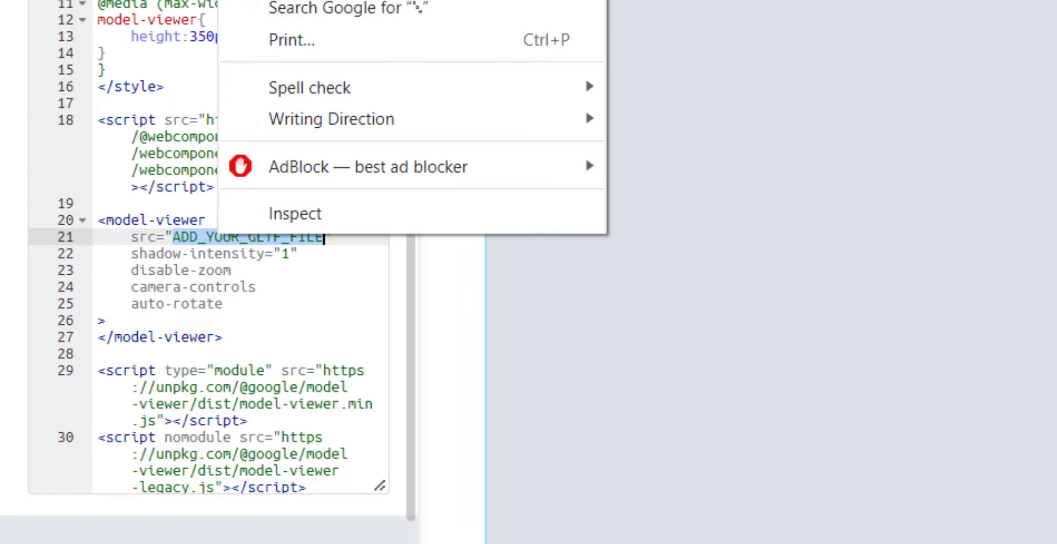
{"action": "key", "text": "ctrl+v"}
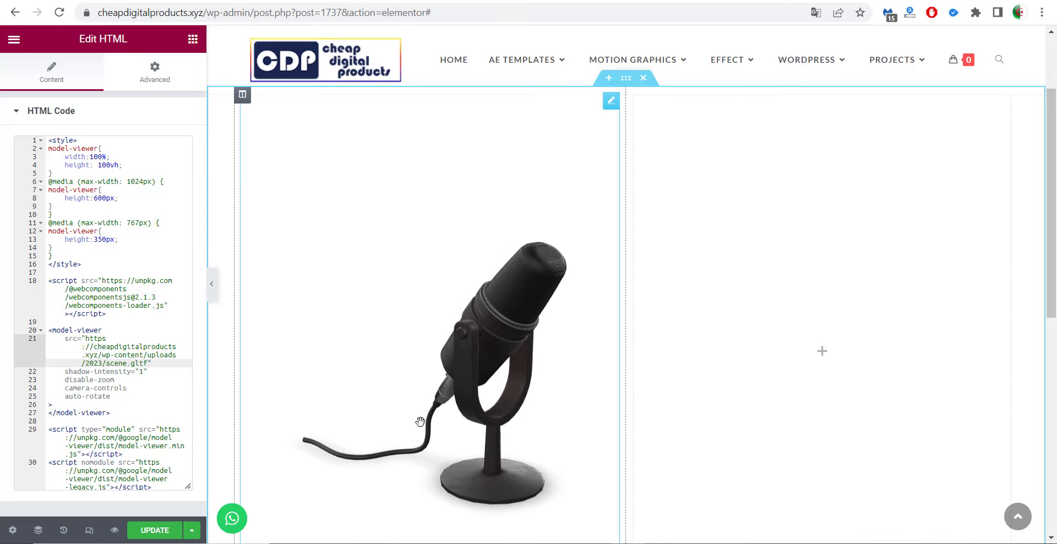
{"action": "left_click_drag", "start_coordinate": [1054, 204], "coordinate": [1053, 222]}
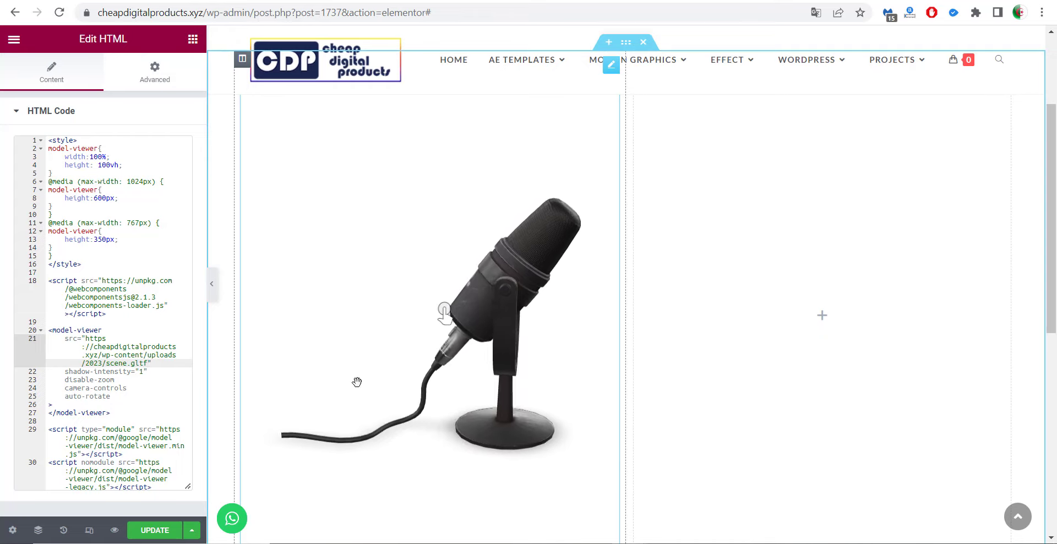
Give the HTML widget a gradient background with purple as the first color and the default pinkish red as the second, and update the page.
{"action": "left_click", "coordinate": [150, 88]}
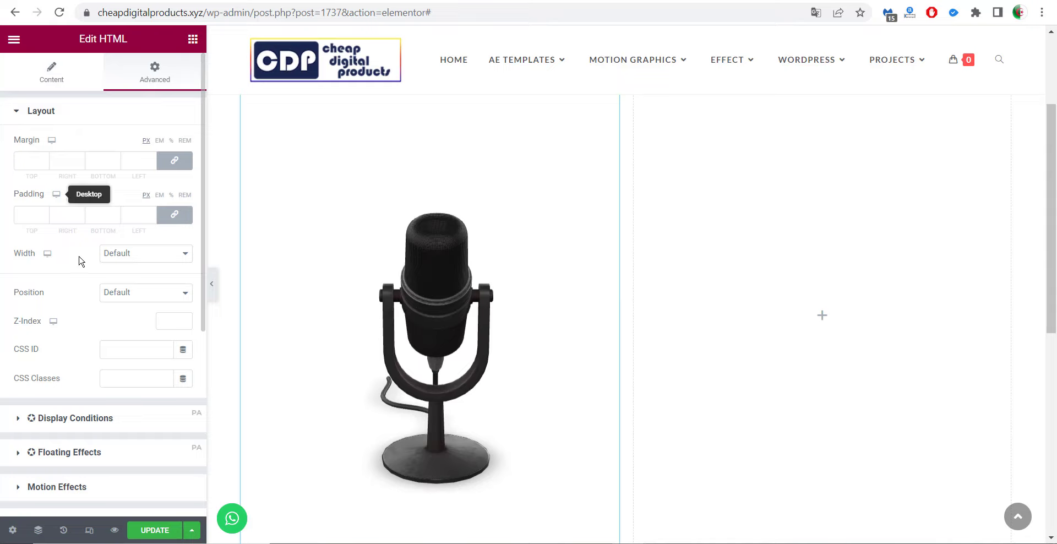
{"action": "left_click", "coordinate": [24, 112]}
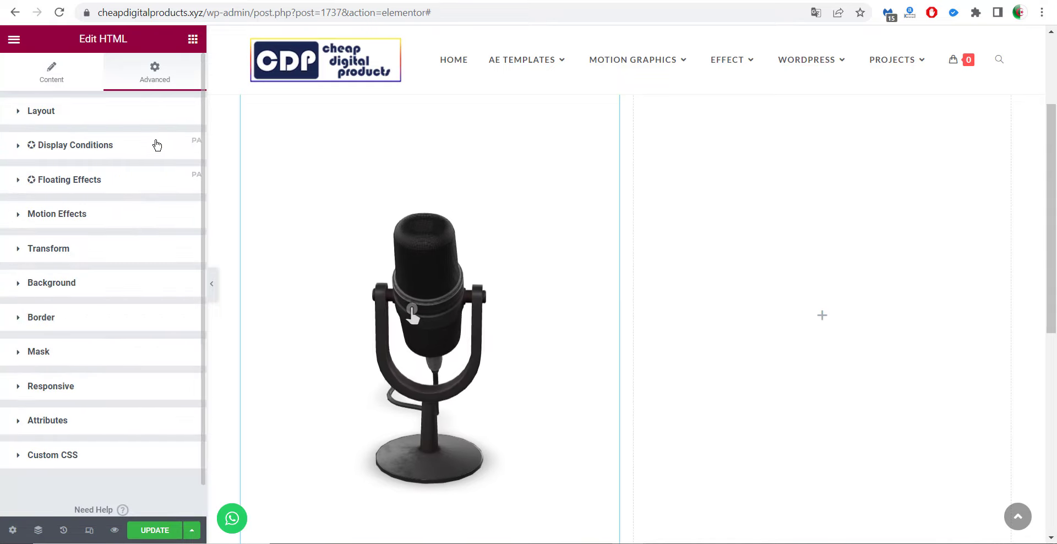
{"action": "left_click", "coordinate": [19, 284]}
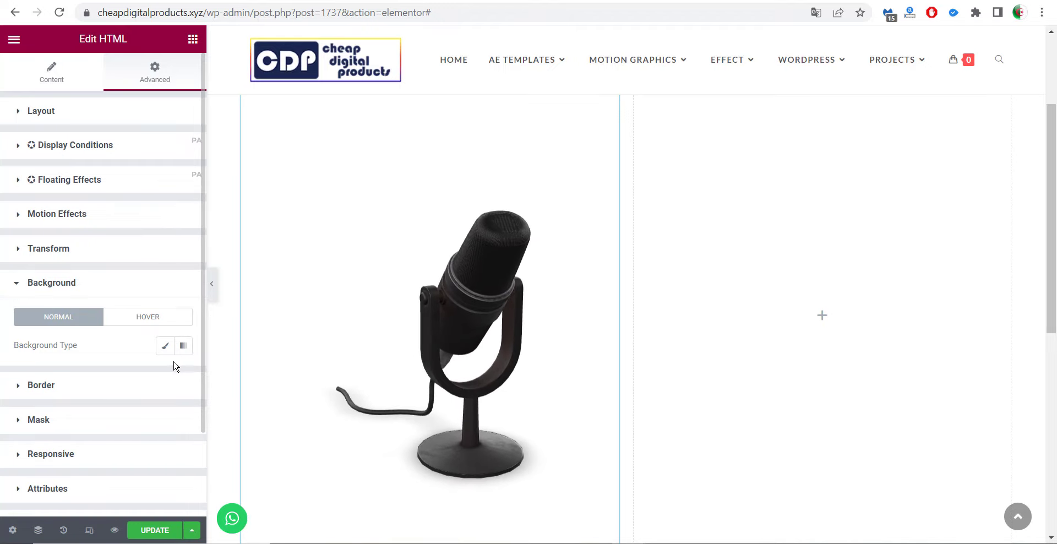
{"action": "left_click", "coordinate": [182, 346]}
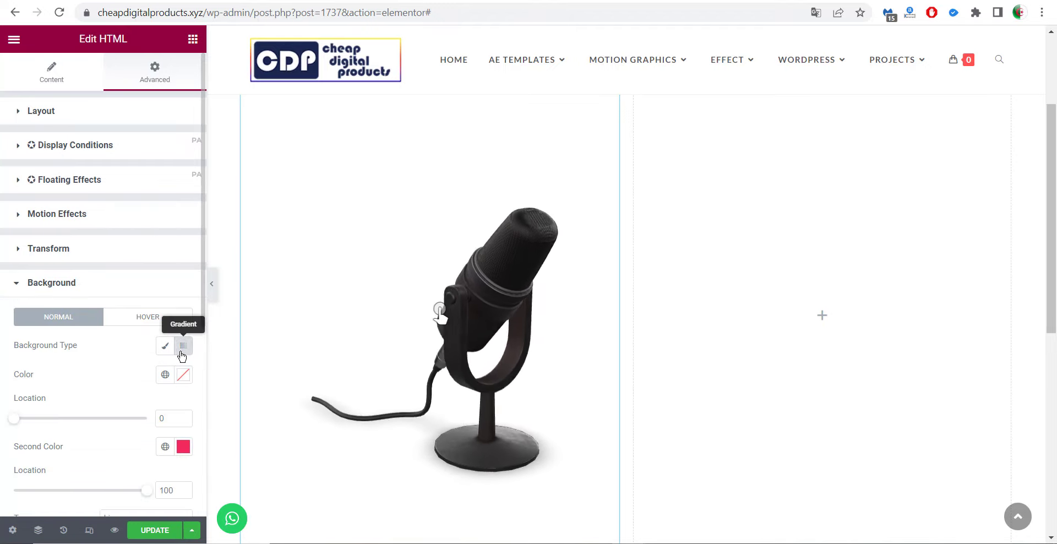
{"action": "left_click", "coordinate": [181, 379]}
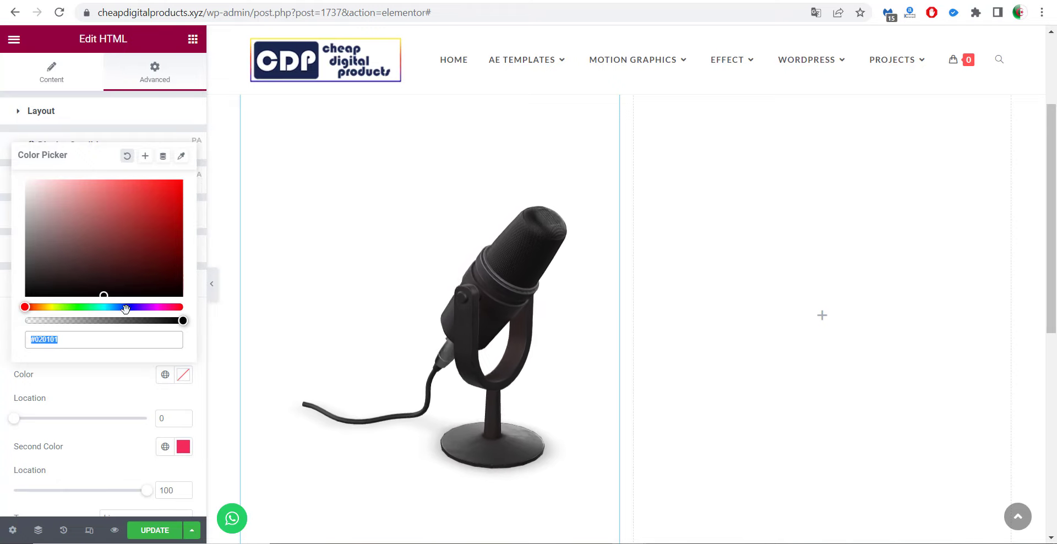
{"action": "left_click", "coordinate": [146, 306]}
{"action": "left_click_drag", "start_coordinate": [134, 190], "coordinate": [123, 178]}
{"action": "left_click", "coordinate": [113, 383]}
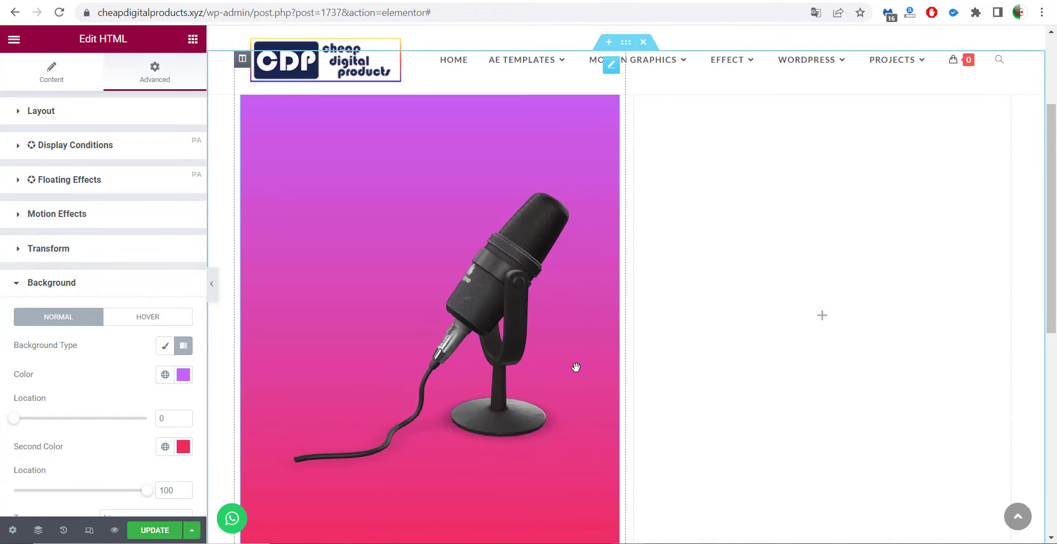
{"action": "left_click", "coordinate": [152, 534]}
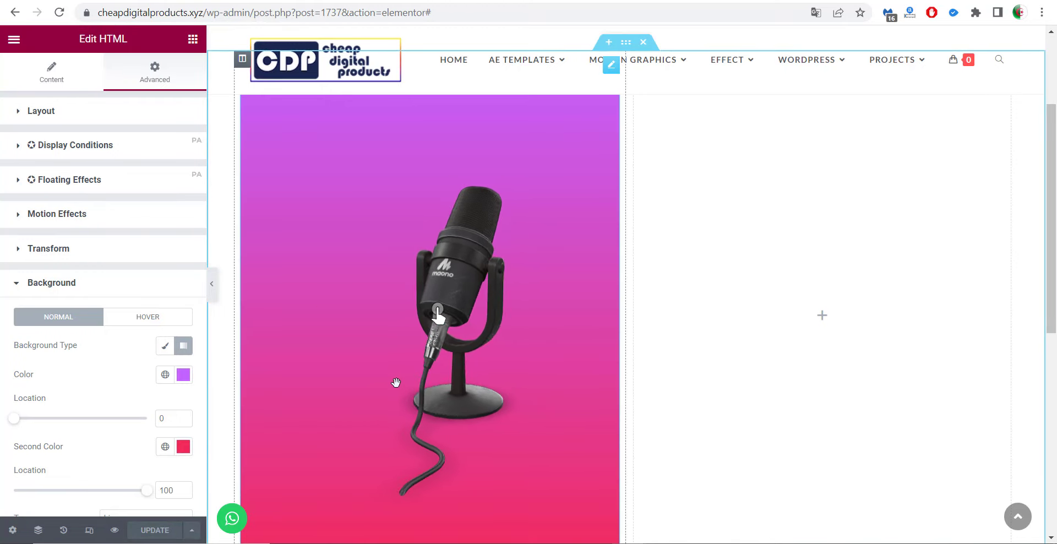
Add three headings to the second column: "Up to 50% OFF", the Fifine Metal USB Condenser Recording Microphone title, and "The Price : 50$".
{"action": "left_click", "coordinate": [192, 39]}
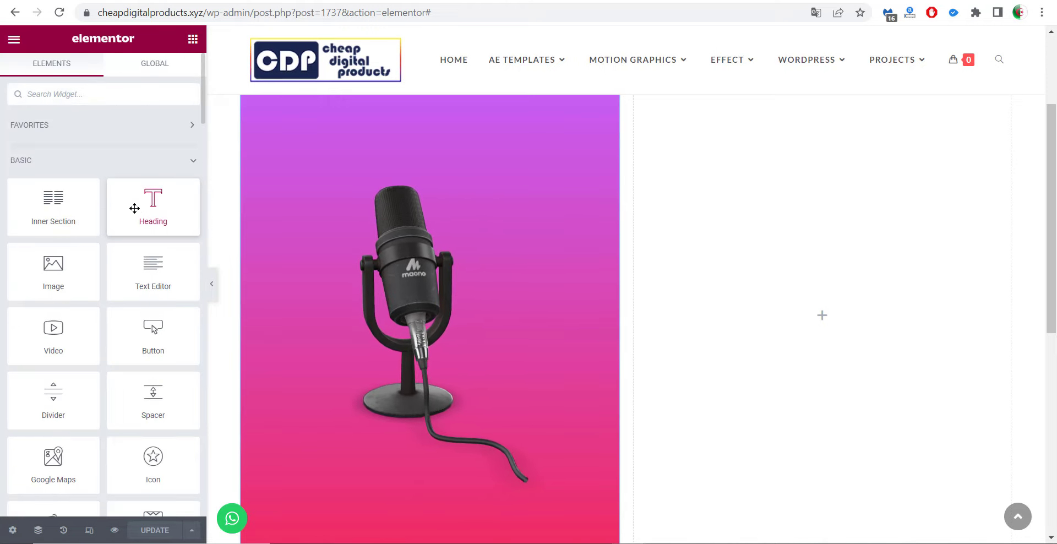
{"action": "left_click_drag", "start_coordinate": [134, 208], "coordinate": [818, 325]}
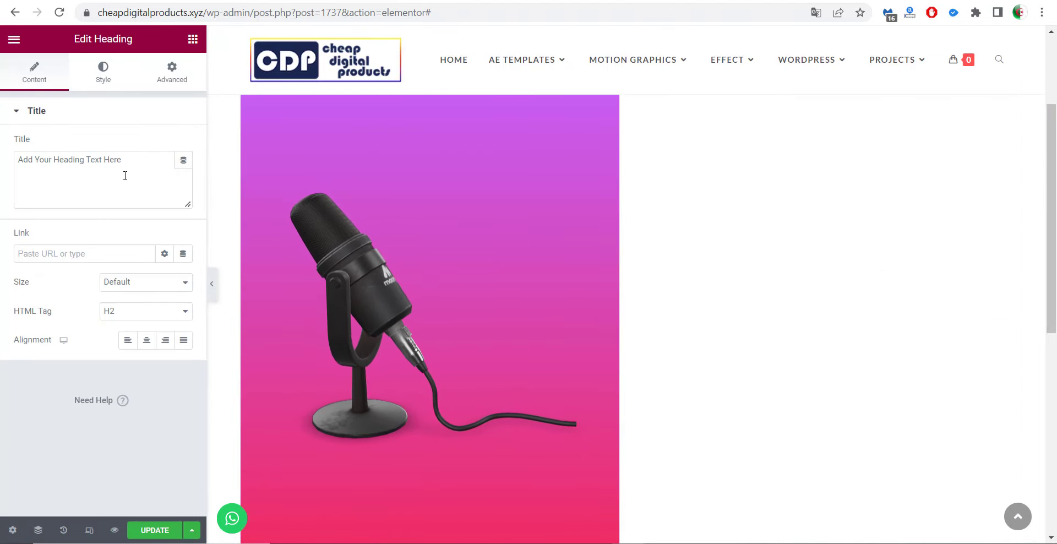
{"action": "left_click_drag", "start_coordinate": [127, 163], "coordinate": [3, 167]}
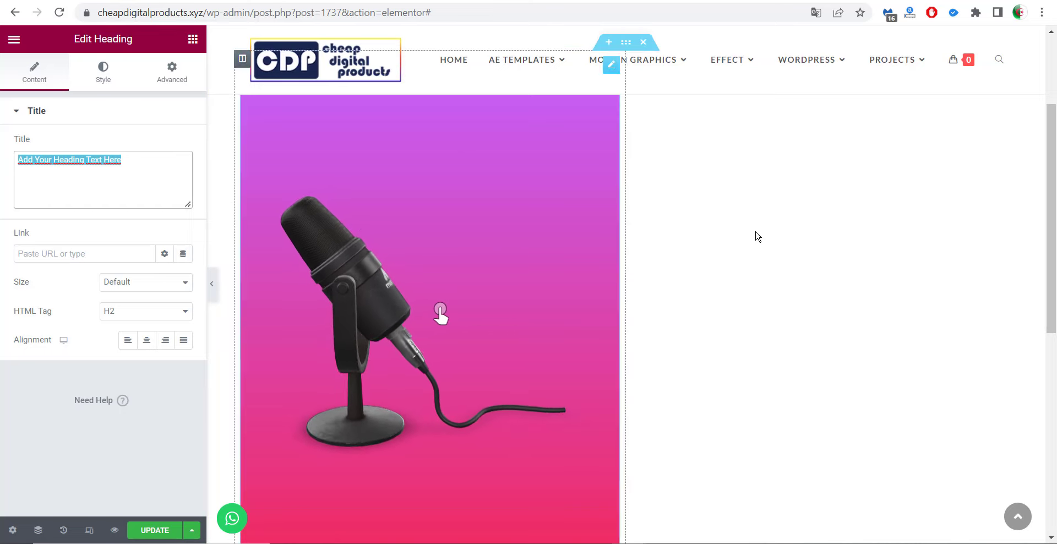
{"action": "scroll", "coordinate": [770, 264], "scroll_direction": "up", "scroll_amount": 3}
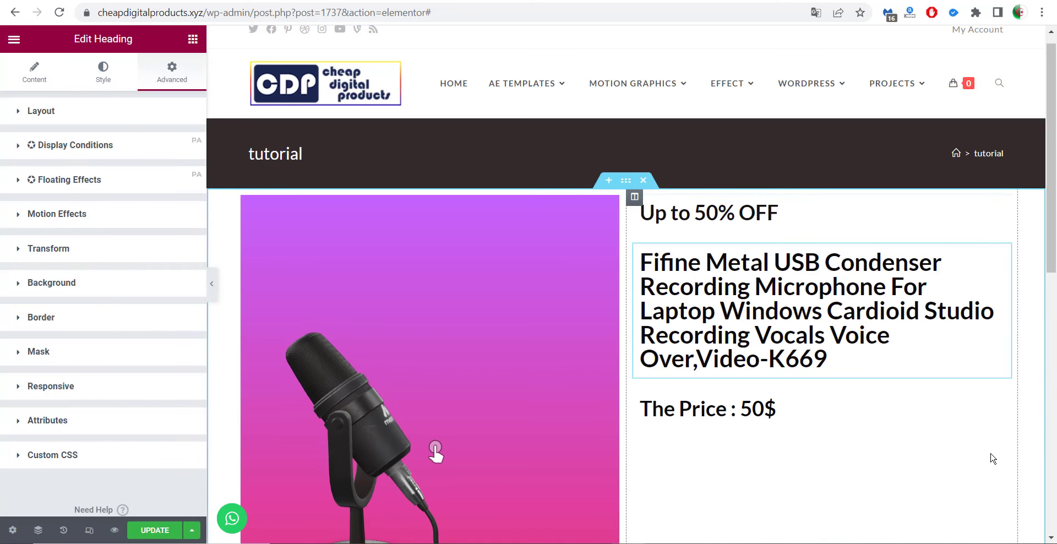
{"action": "scroll", "coordinate": [893, 173], "scroll_direction": "down", "scroll_amount": 1}
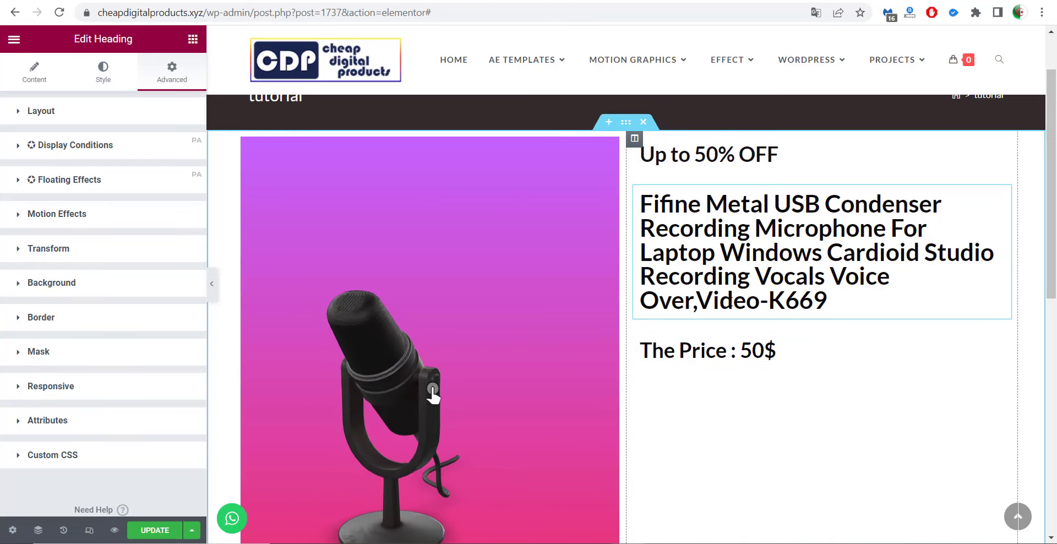
Add a Button widget below the price heading and check the Buy now button on the finished tutorial page in the Incognito window.
{"action": "left_click", "coordinate": [192, 42]}
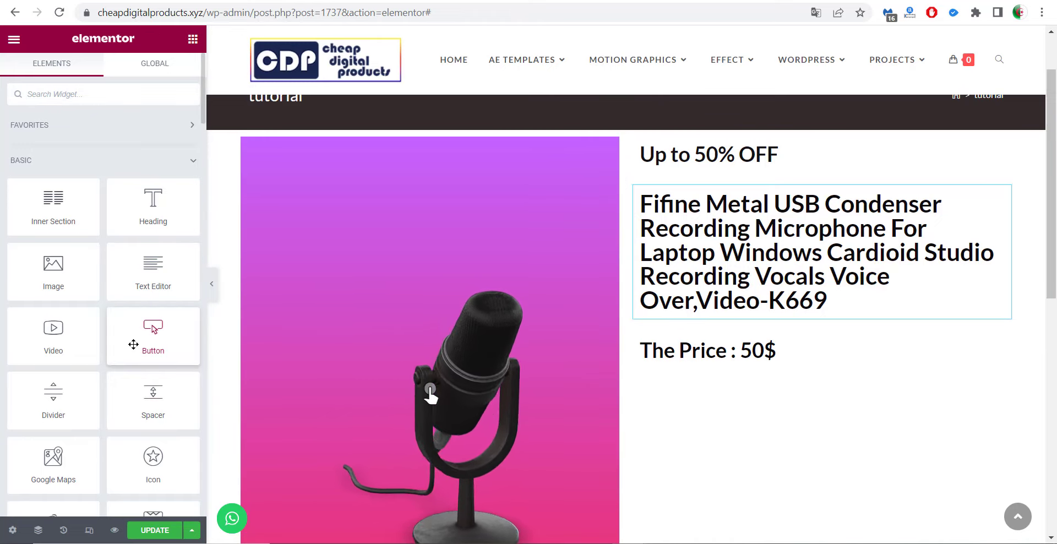
{"action": "left_click_drag", "start_coordinate": [134, 344], "coordinate": [701, 356]}
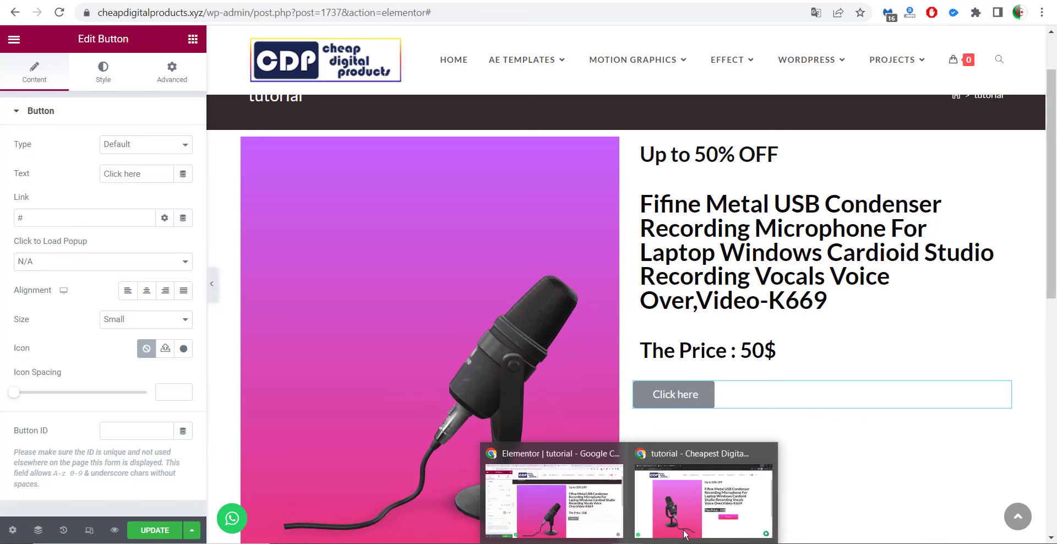
{"action": "left_click", "coordinate": [717, 490]}
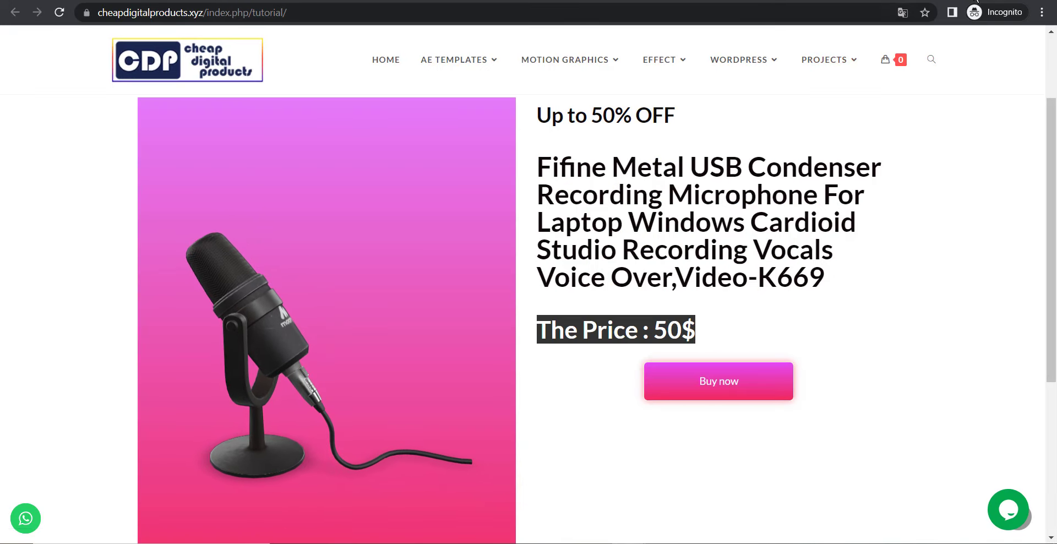
{"action": "key", "text": "alt+Tab"}
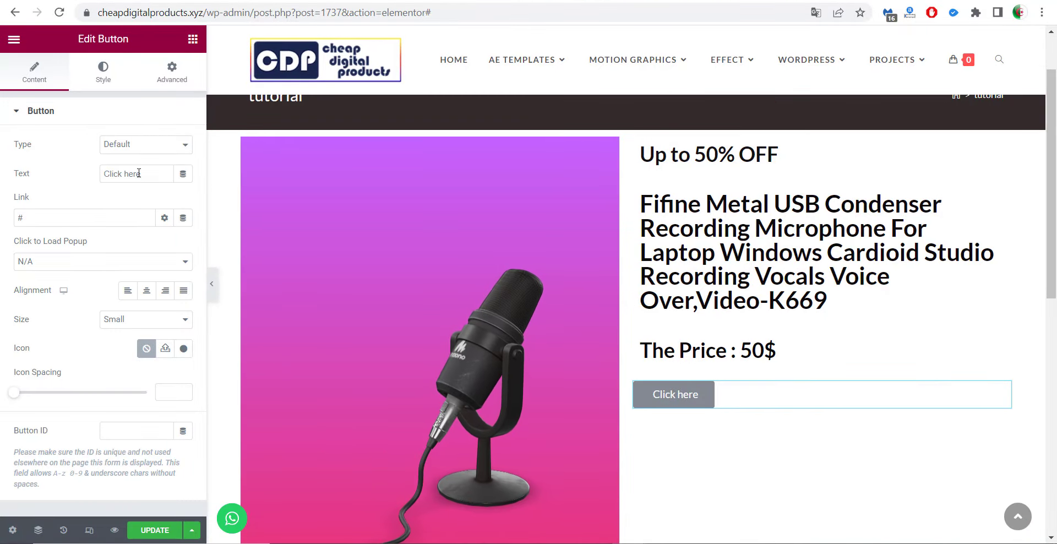
Give the button a gradient background with light purple as the first color and the default pinkish red as the second.
{"action": "left_click", "coordinate": [103, 75]}
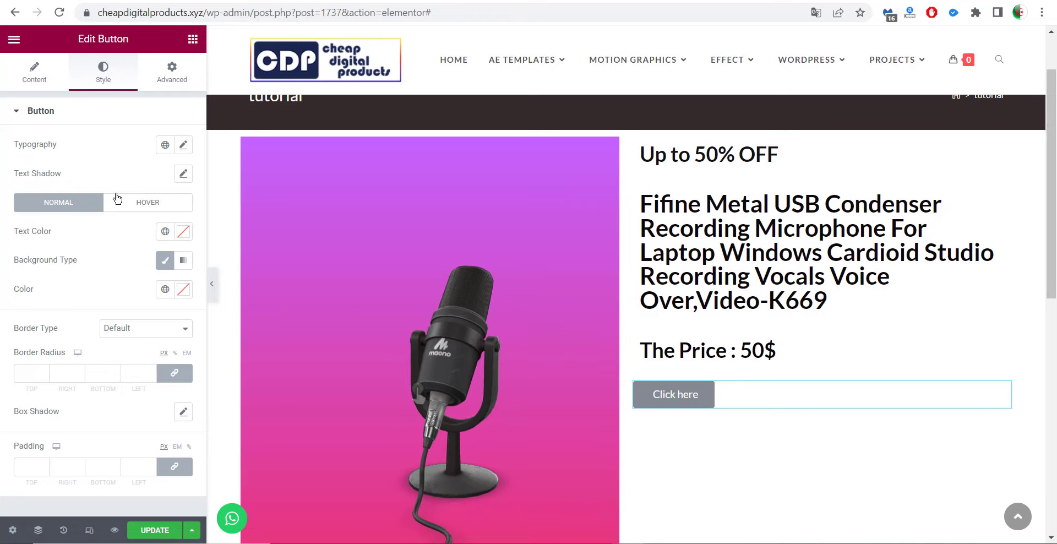
{"action": "left_click", "coordinate": [185, 263]}
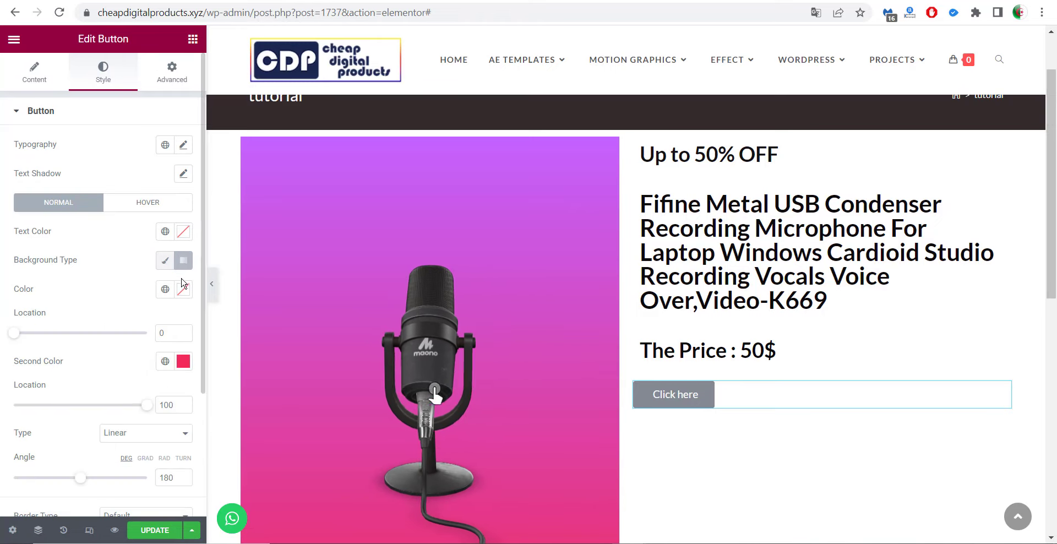
{"action": "left_click", "coordinate": [182, 298]}
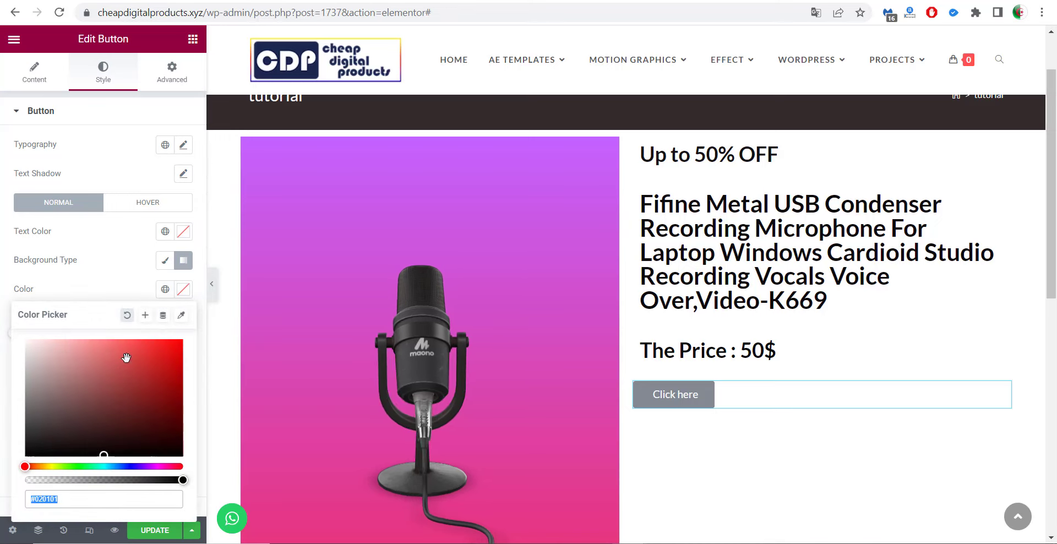
{"action": "left_click", "coordinate": [111, 342]}
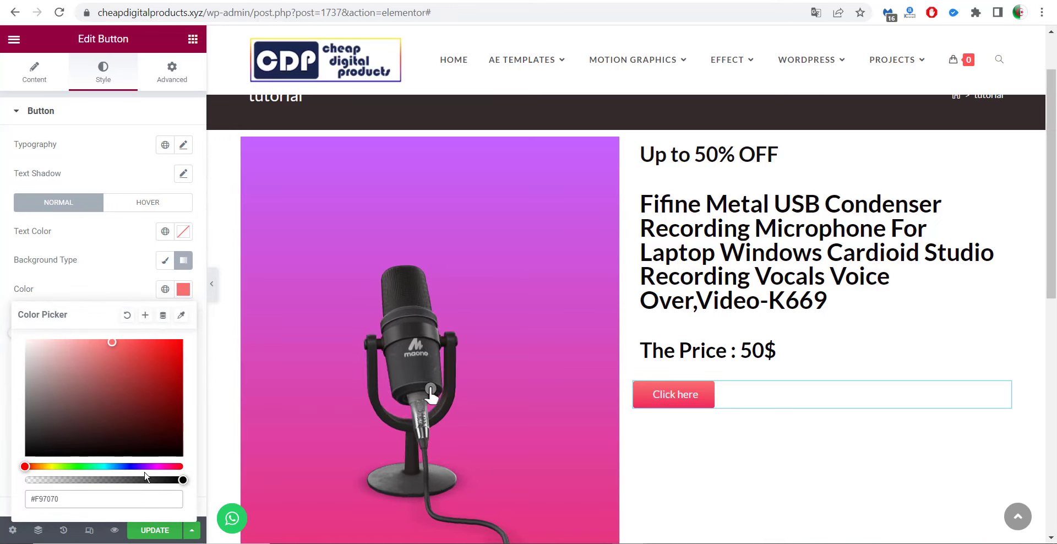
{"action": "left_click", "coordinate": [87, 267]}
Set the button's border radius to 10 px on all corners and add a box shadow colored rgba(255, 0, 0, 0.5).
{"action": "scroll", "coordinate": [132, 369], "scroll_direction": "down", "scroll_amount": 3}
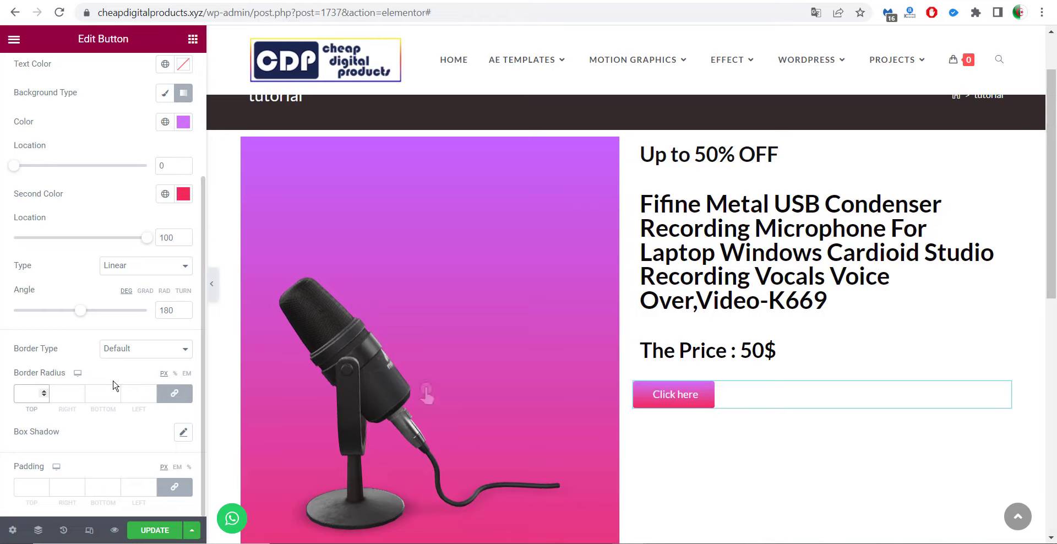
{"action": "left_click", "coordinate": [183, 432]}
{"action": "left_click", "coordinate": [173, 468]}
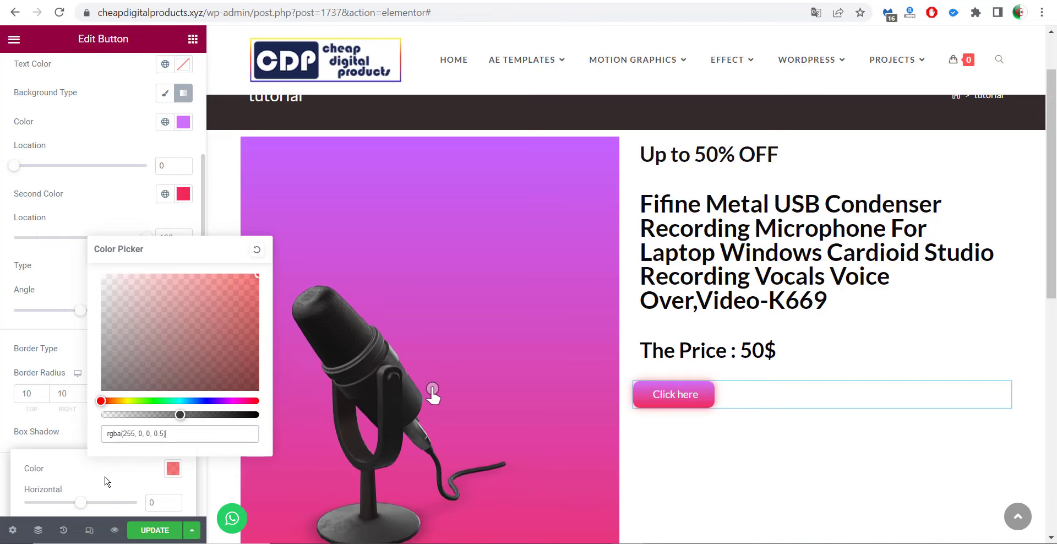
{"action": "left_click", "coordinate": [63, 444]}
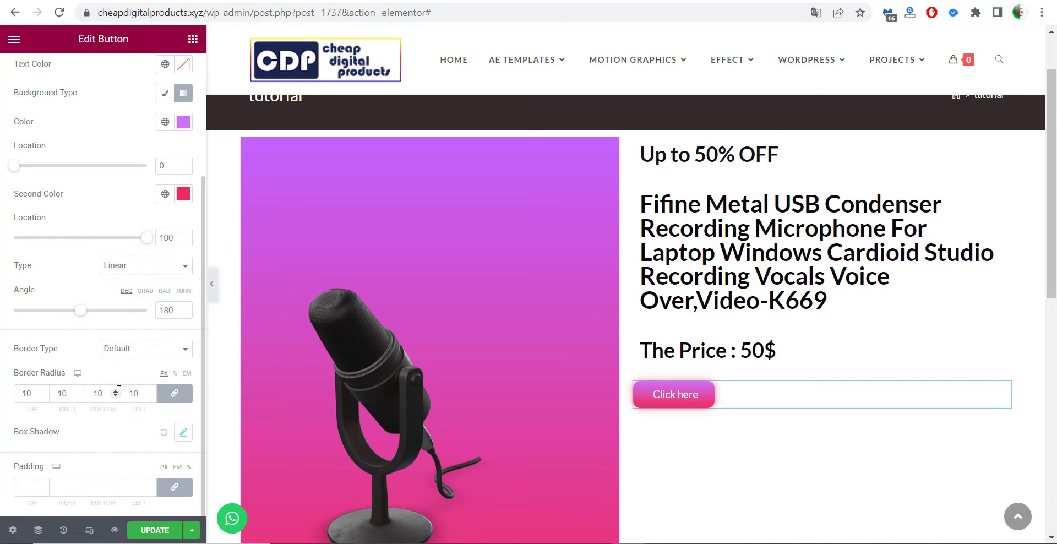
Unlink the button's padding values and set the top and bottom padding to 30 px.
{"action": "scroll", "coordinate": [107, 451], "scroll_direction": "up", "scroll_amount": 3}
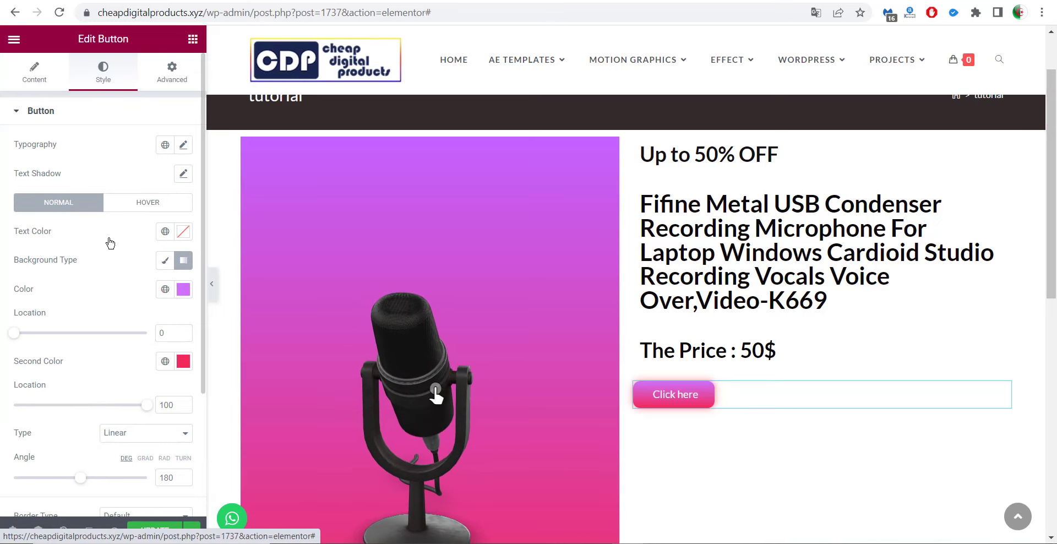
{"action": "scroll", "coordinate": [131, 286], "scroll_direction": "down", "scroll_amount": 3}
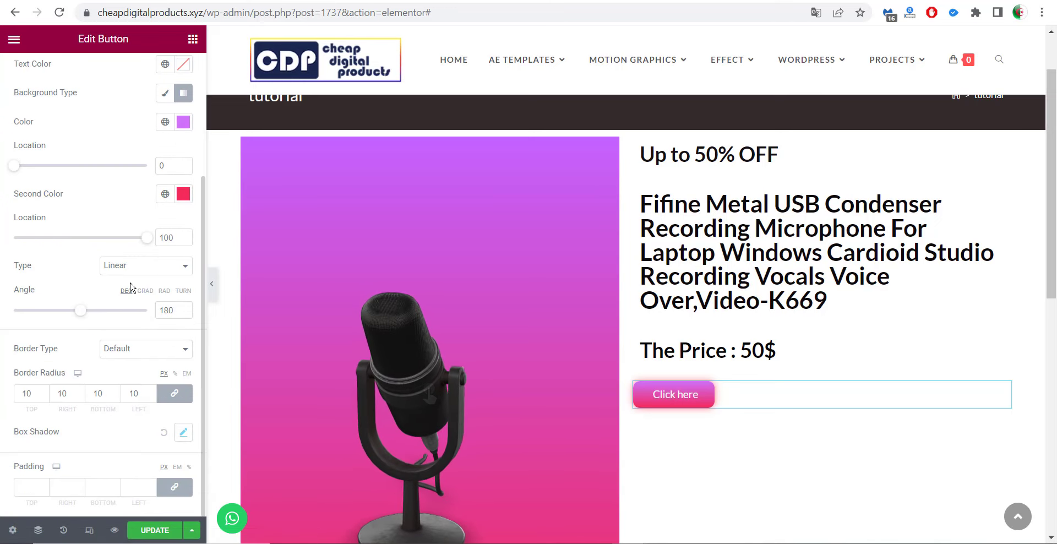
{"action": "left_click", "coordinate": [21, 490]}
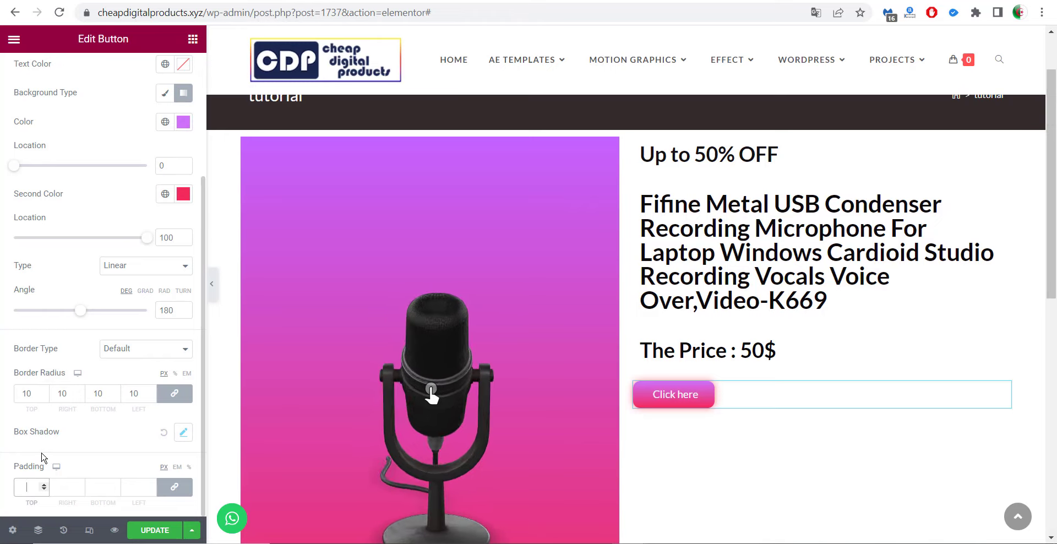
{"action": "left_click", "coordinate": [170, 488]}
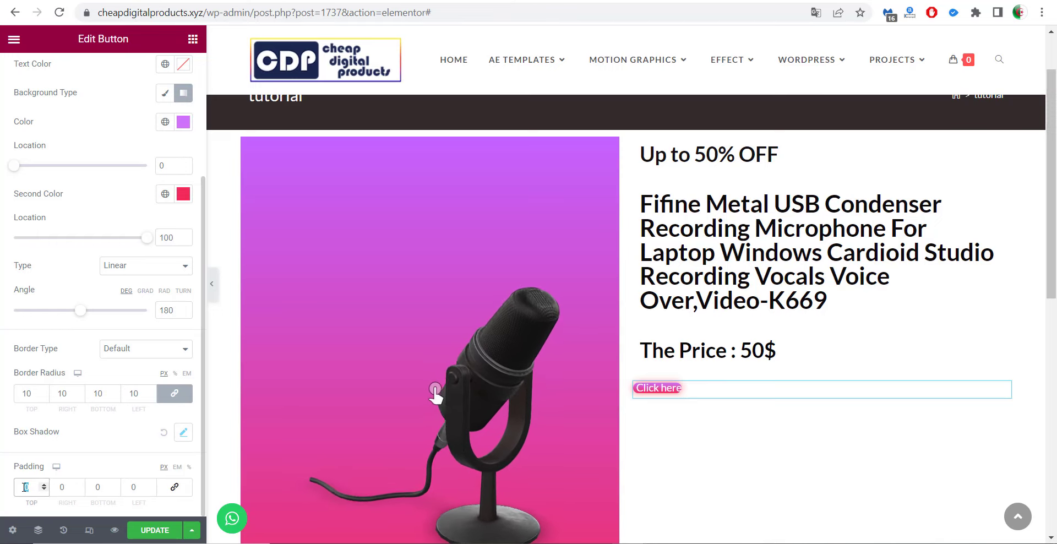
{"action": "left_click", "coordinate": [24, 486]}
{"action": "type", "text": "10"}
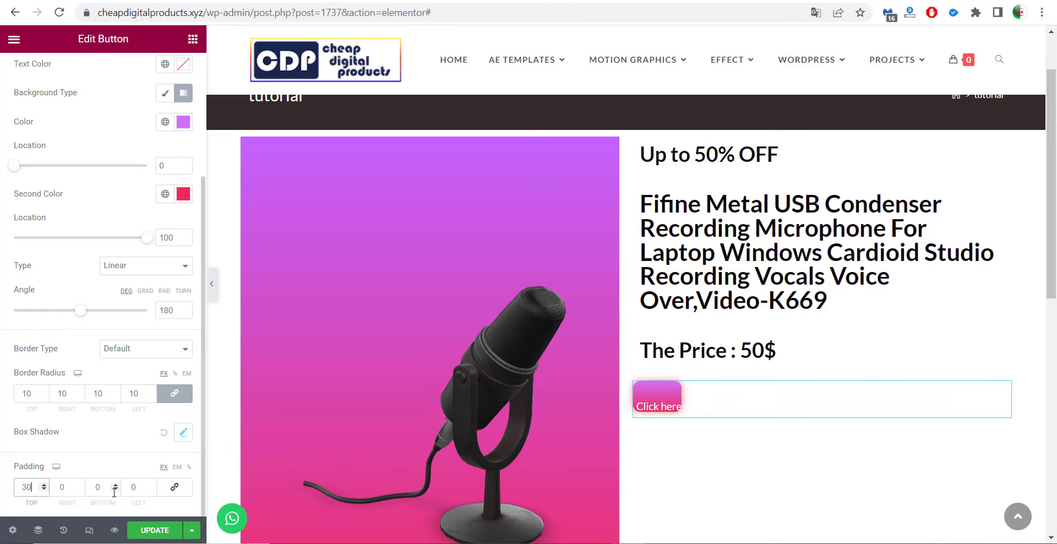
{"action": "left_click", "coordinate": [90, 487]}
{"action": "type", "text": "3"}
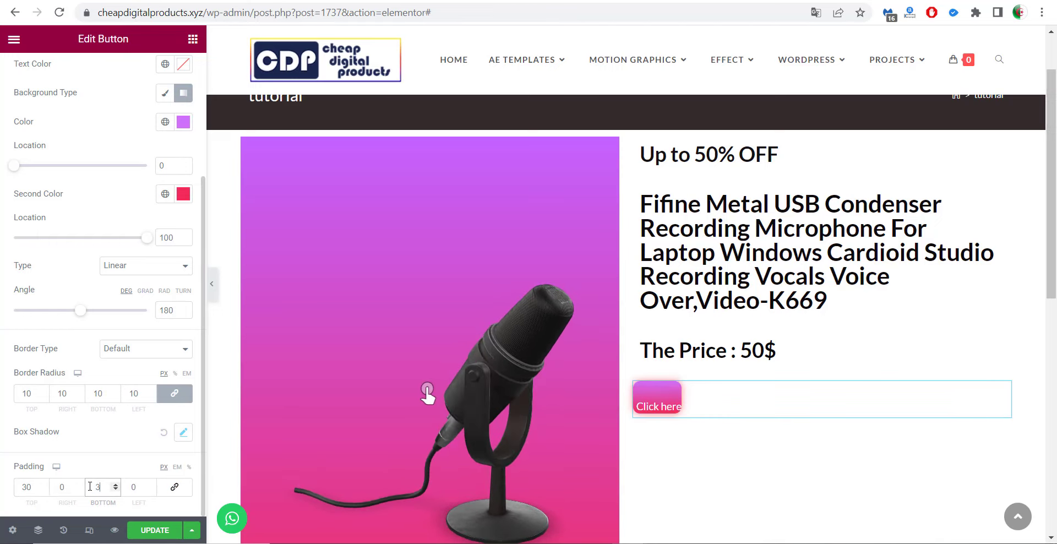
{"action": "type", "text": "0"}
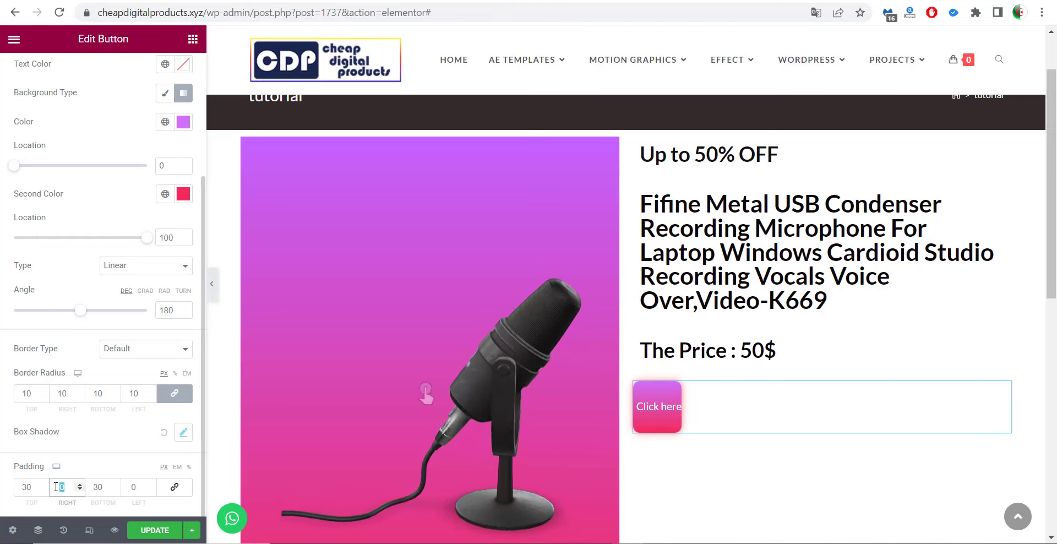
Set the button's right and left padding to 50 px and its top and bottom padding to 20 px.
{"action": "type", "text": "20"}
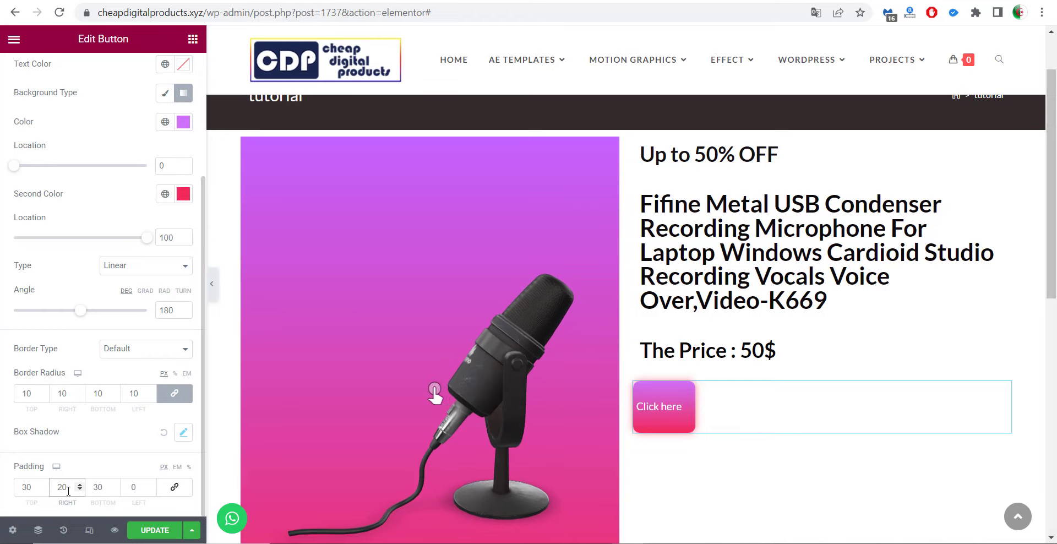
{"action": "type", "text": "5"}
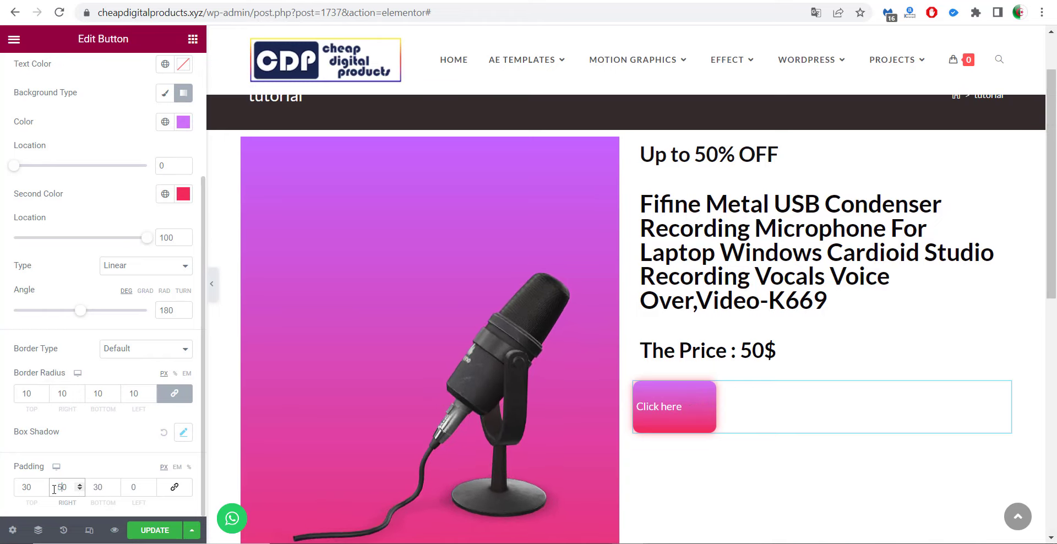
{"action": "left_click", "coordinate": [131, 486]}
{"action": "type", "text": "5"}
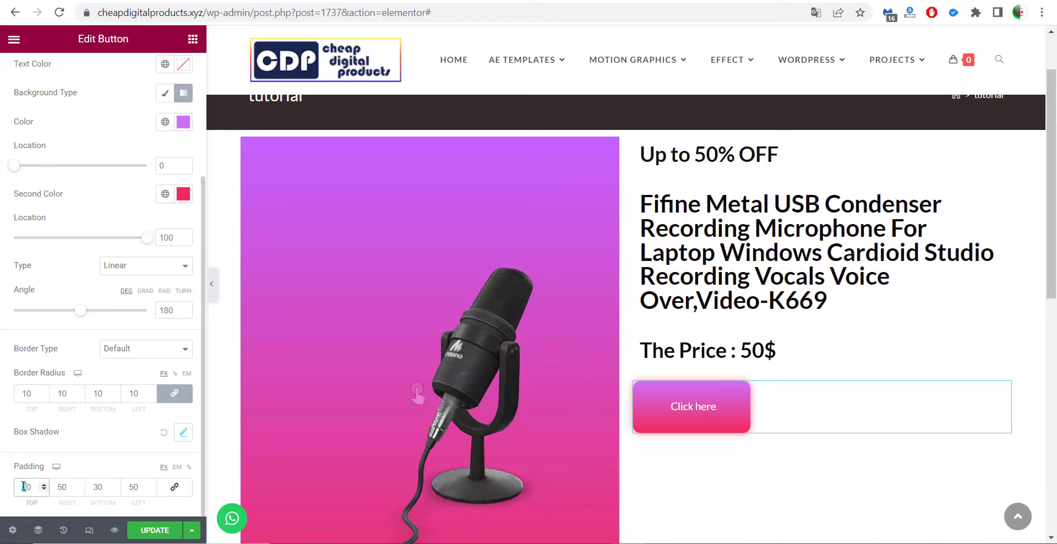
{"action": "type", "text": "2"}
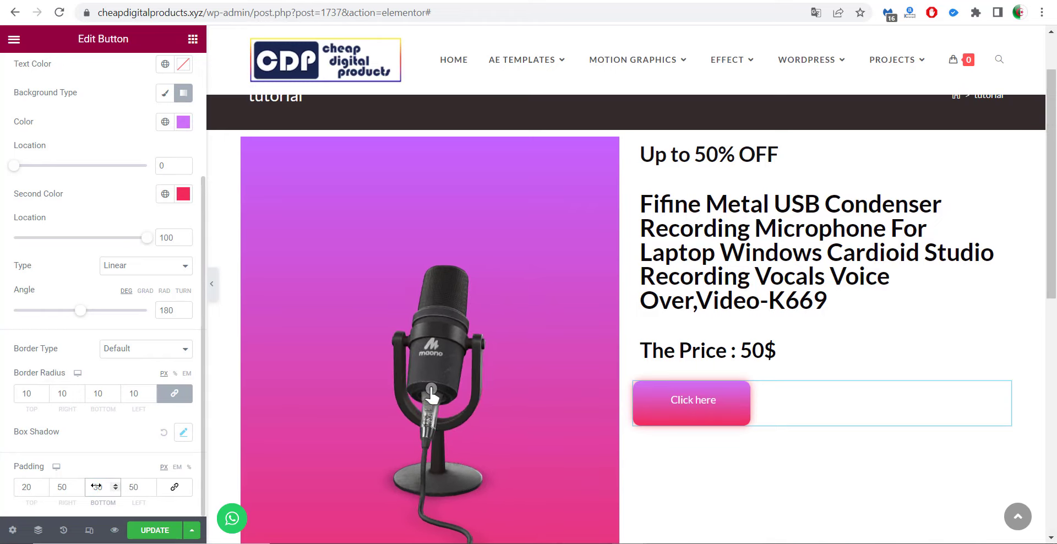
{"action": "type", "text": "2"}
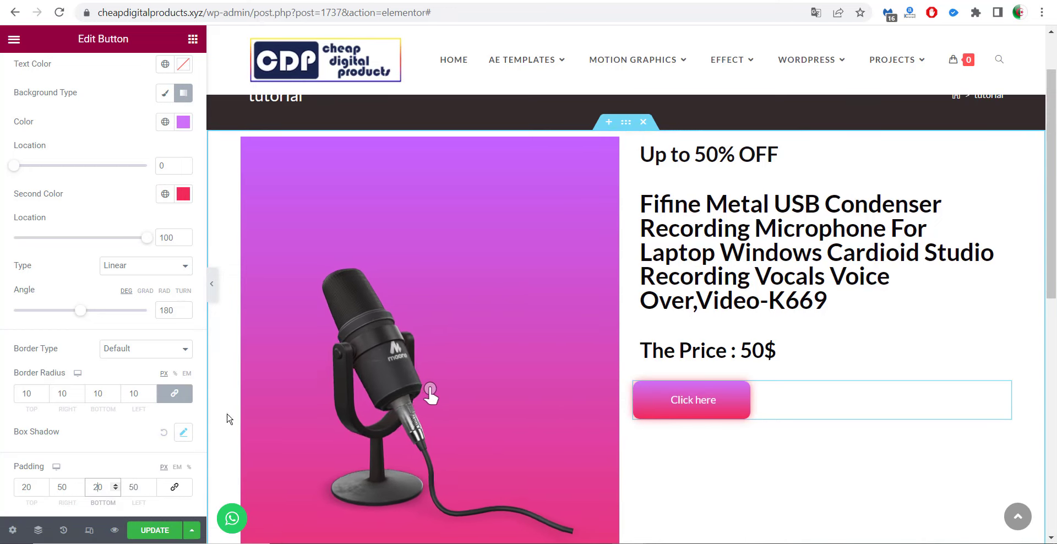
Center-align the Click here button within its column.
{"action": "scroll", "coordinate": [115, 147], "scroll_direction": "up", "scroll_amount": 3}
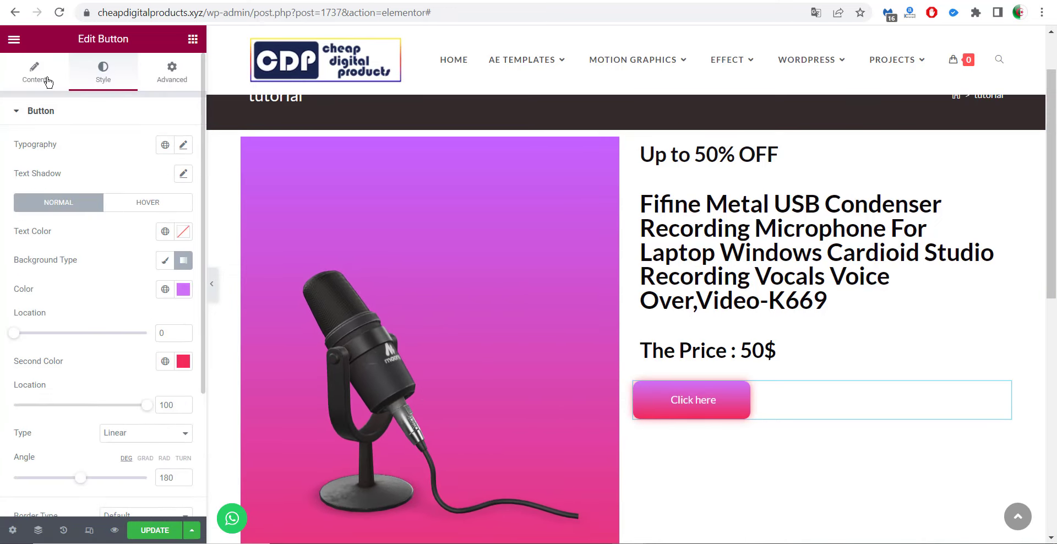
{"action": "left_click", "coordinate": [797, 406]}
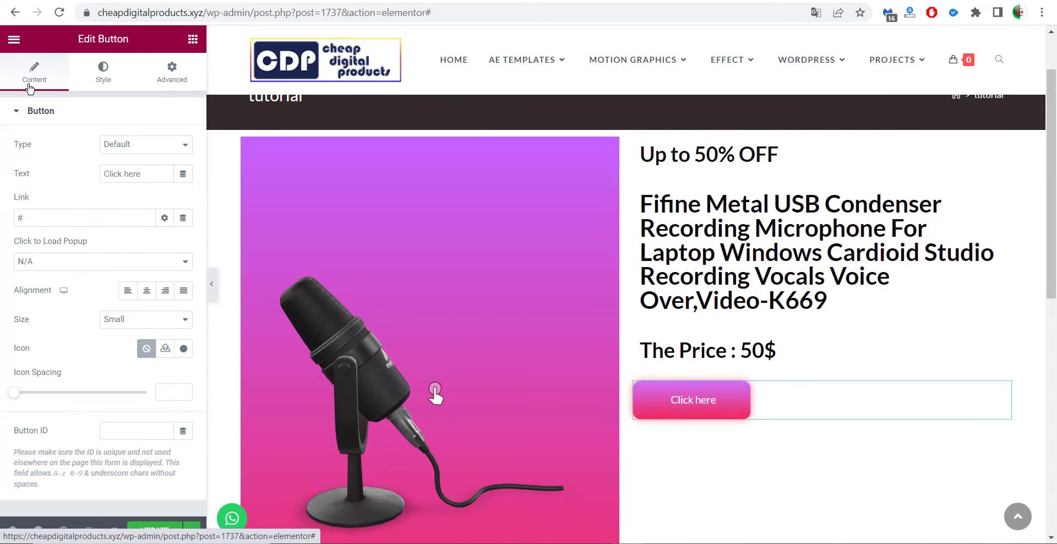
{"action": "left_click", "coordinate": [146, 294]}
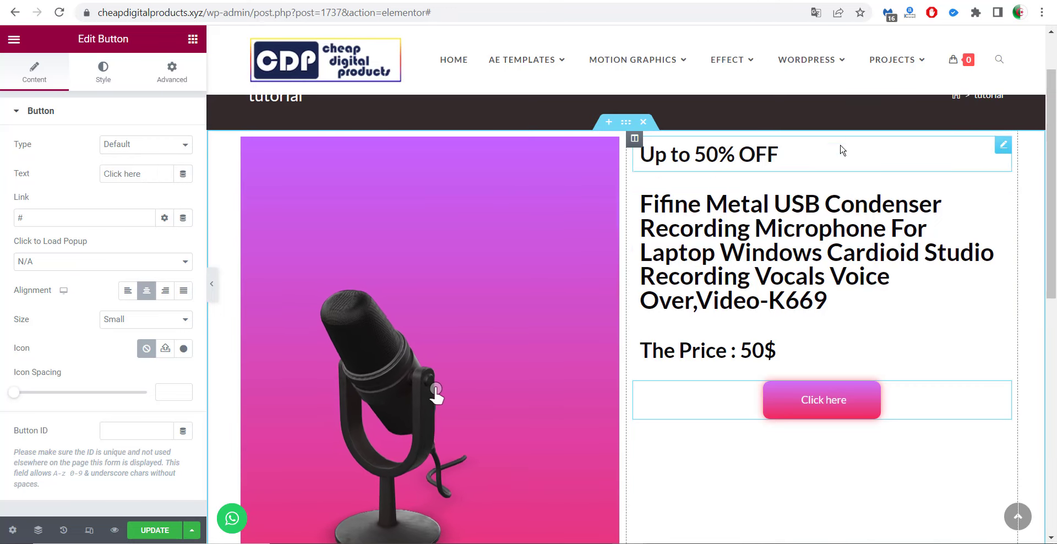
{"action": "scroll", "coordinate": [1054, 178], "scroll_direction": "down", "scroll_amount": 2}
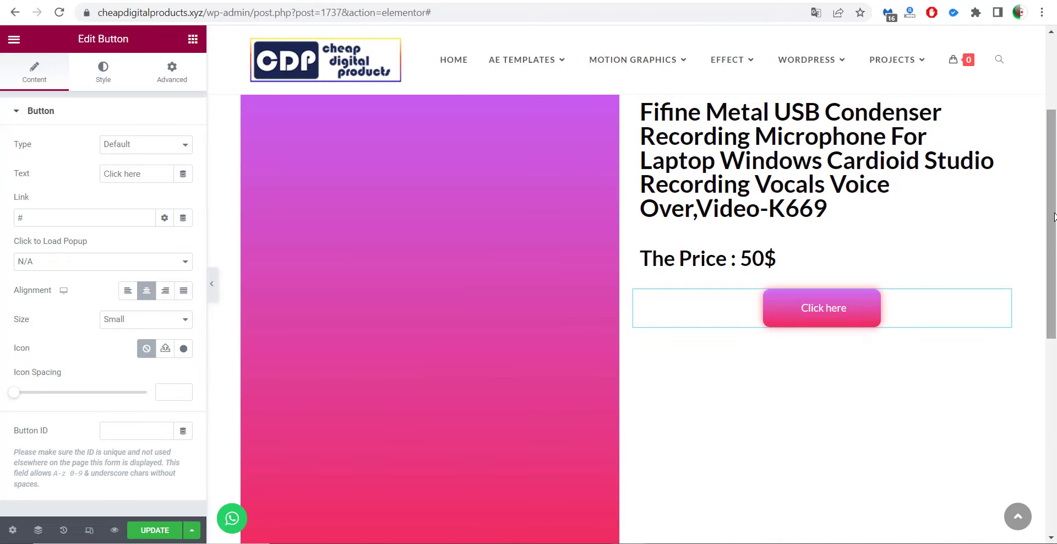
{"action": "scroll", "coordinate": [1055, 213], "scroll_direction": "up", "scroll_amount": 3}
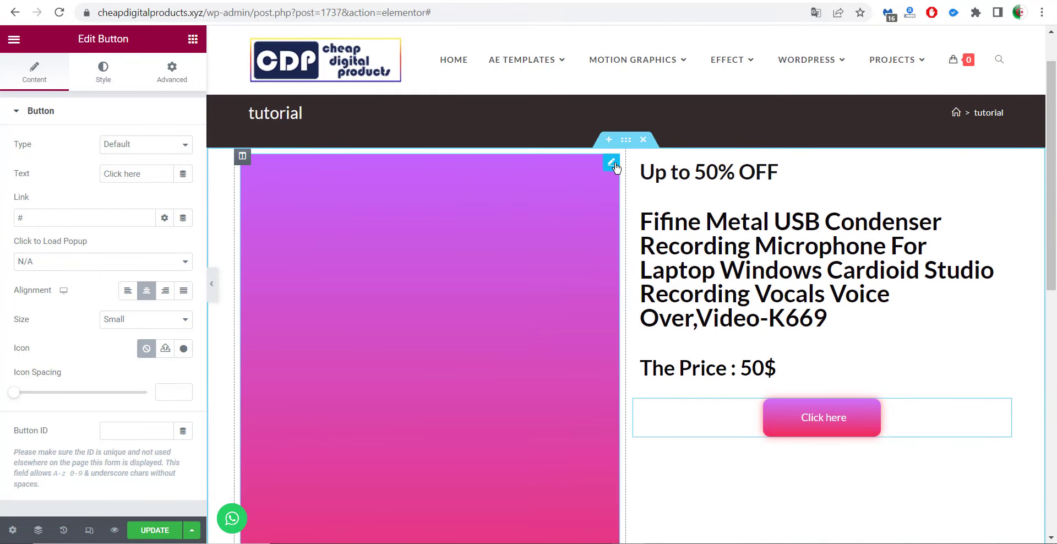
Open the HTML widget holding the 3D model code and look over the product section on the page.
{"action": "left_click", "coordinate": [422, 242]}
{"action": "left_click", "coordinate": [51, 71]}
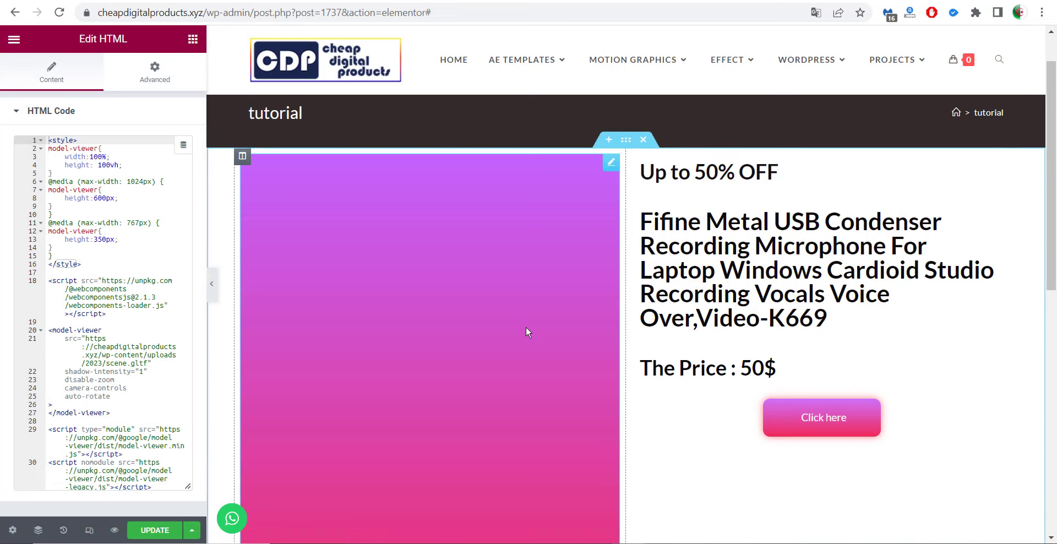
{"action": "scroll", "coordinate": [1055, 205], "scroll_direction": "down", "scroll_amount": 3}
{"action": "scroll", "coordinate": [1055, 205], "scroll_direction": "down", "scroll_amount": 2}
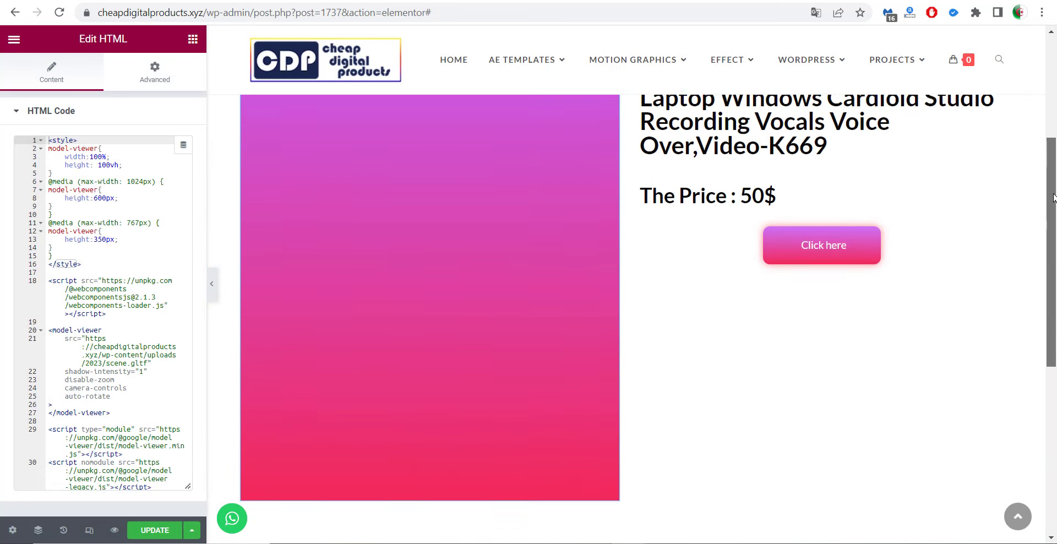
{"action": "scroll", "coordinate": [509, 251], "scroll_direction": "up", "scroll_amount": 4}
{"action": "scroll", "coordinate": [1055, 236], "scroll_direction": "up", "scroll_amount": 2}
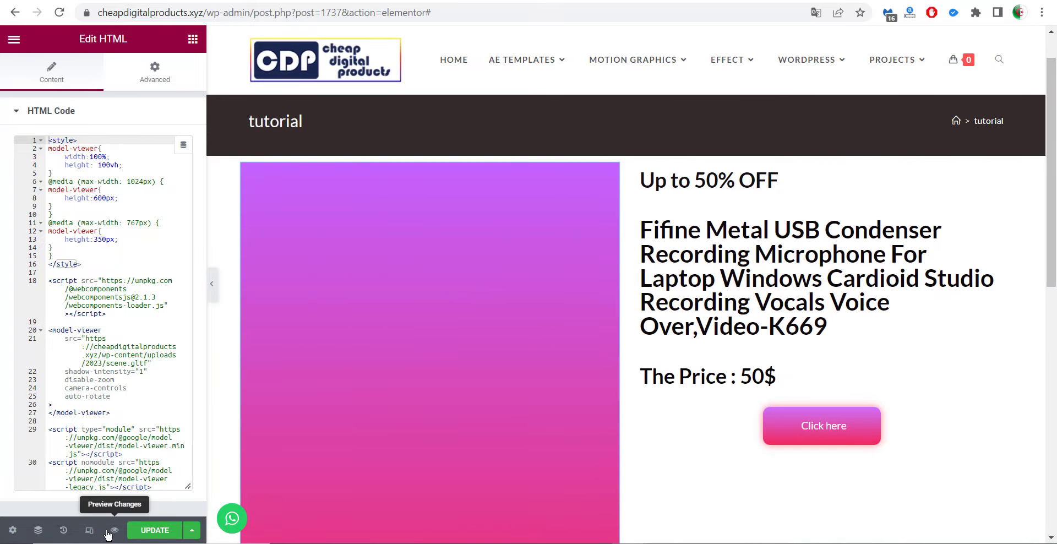
Check the product section in the tablet and mobile previews and return to the desktop view.
{"action": "left_click", "coordinate": [89, 529]}
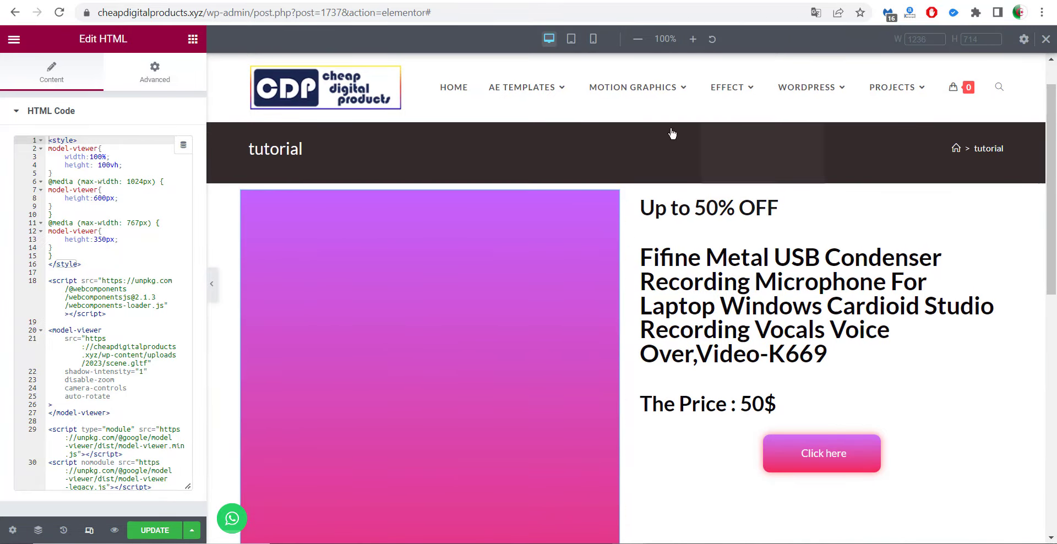
{"action": "left_click", "coordinate": [572, 39]}
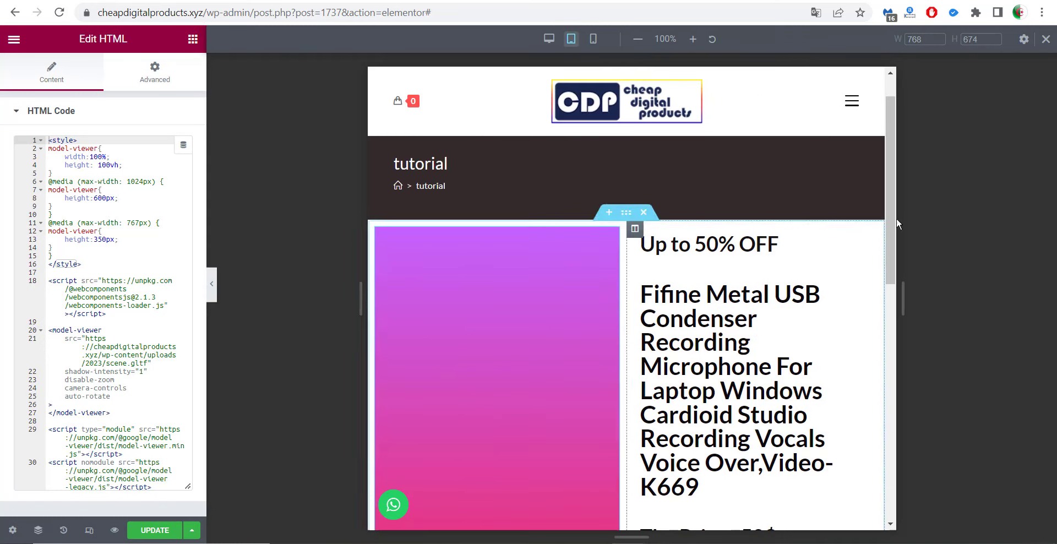
{"action": "left_click_drag", "start_coordinate": [890, 199], "coordinate": [891, 234]}
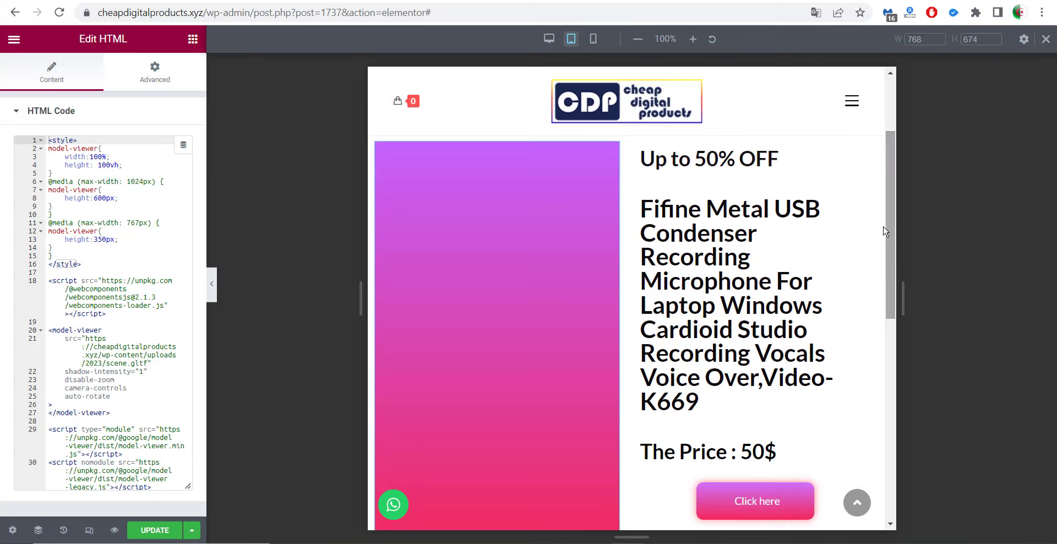
{"action": "left_click", "coordinate": [590, 43]}
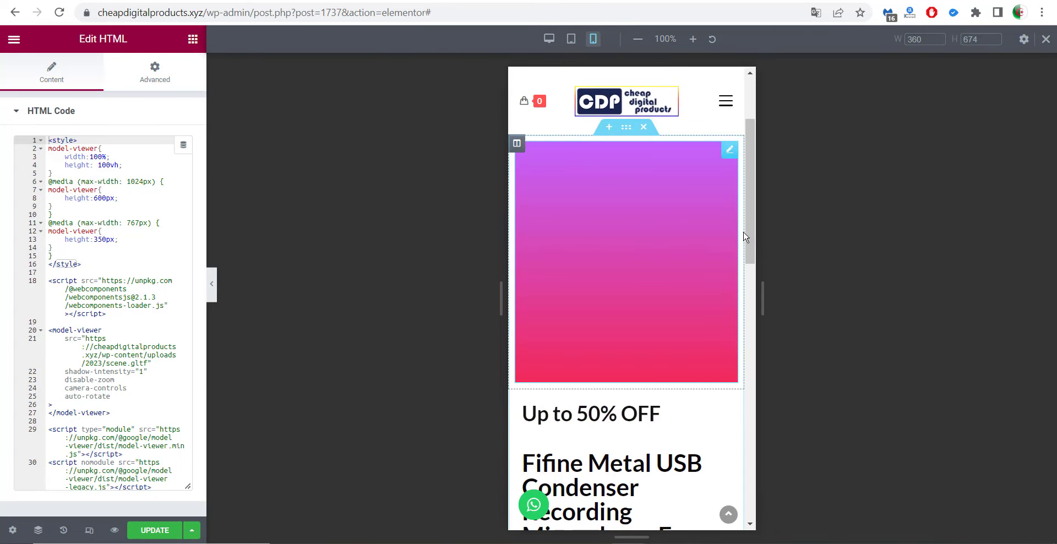
{"action": "left_click_drag", "start_coordinate": [753, 216], "coordinate": [580, 150]}
{"action": "left_click", "coordinate": [549, 39]}
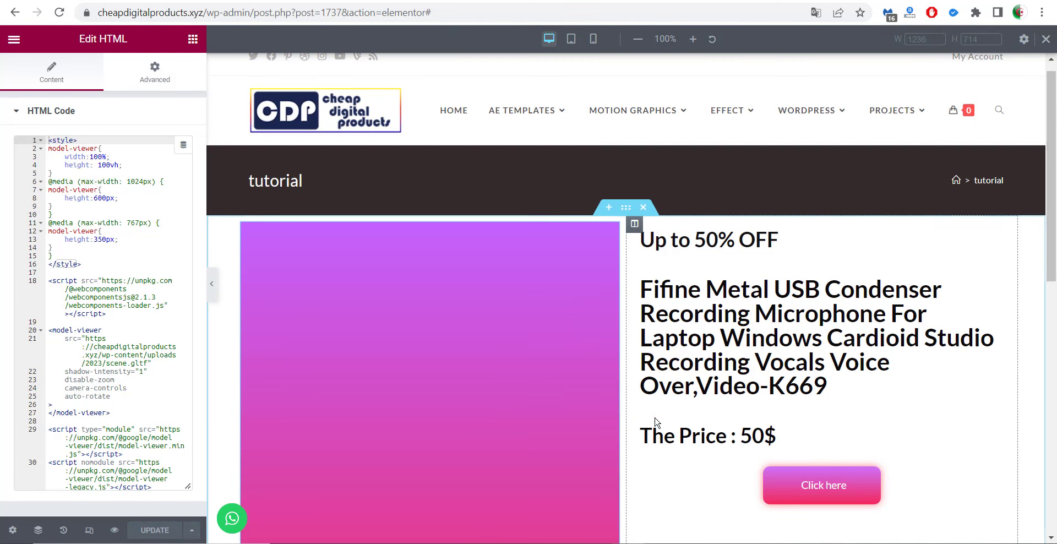
Switch to the incognito browser window and look over the published tutorial page with the 3D microphone.
{"action": "left_click", "coordinate": [710, 490]}
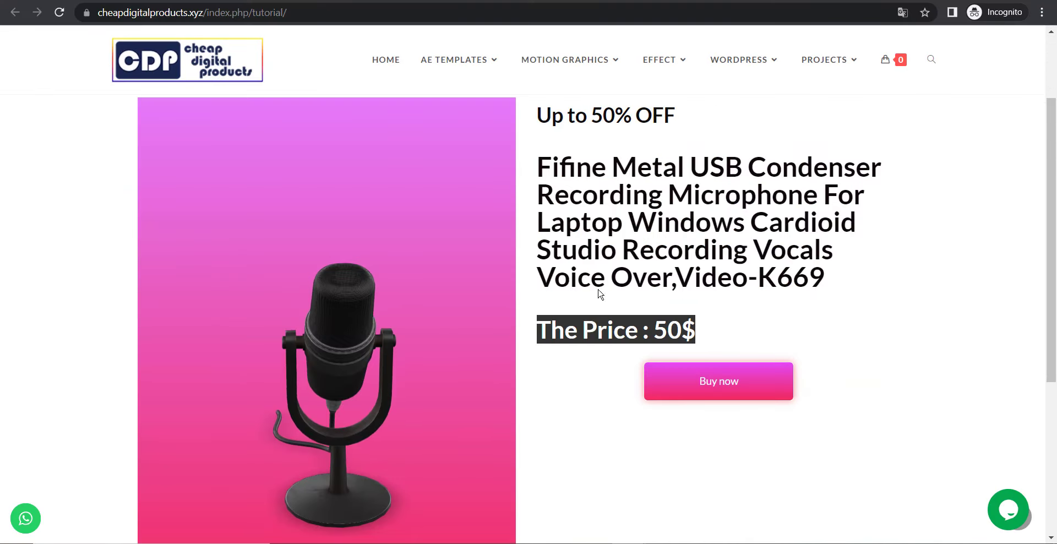
{"action": "scroll", "coordinate": [1052, 294], "scroll_direction": "down", "scroll_amount": 2}
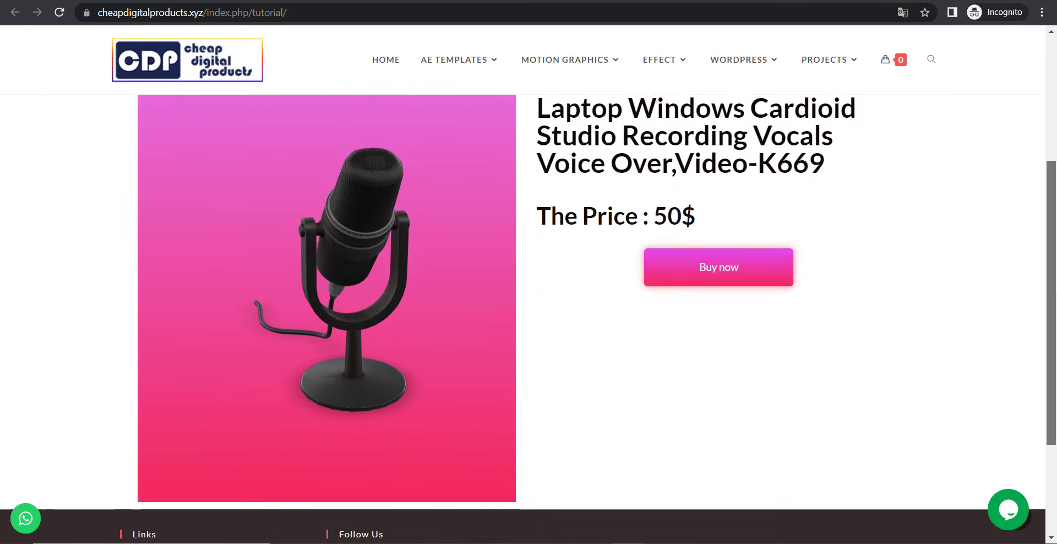
{"action": "scroll", "coordinate": [1052, 294], "scroll_direction": "up", "scroll_amount": 2}
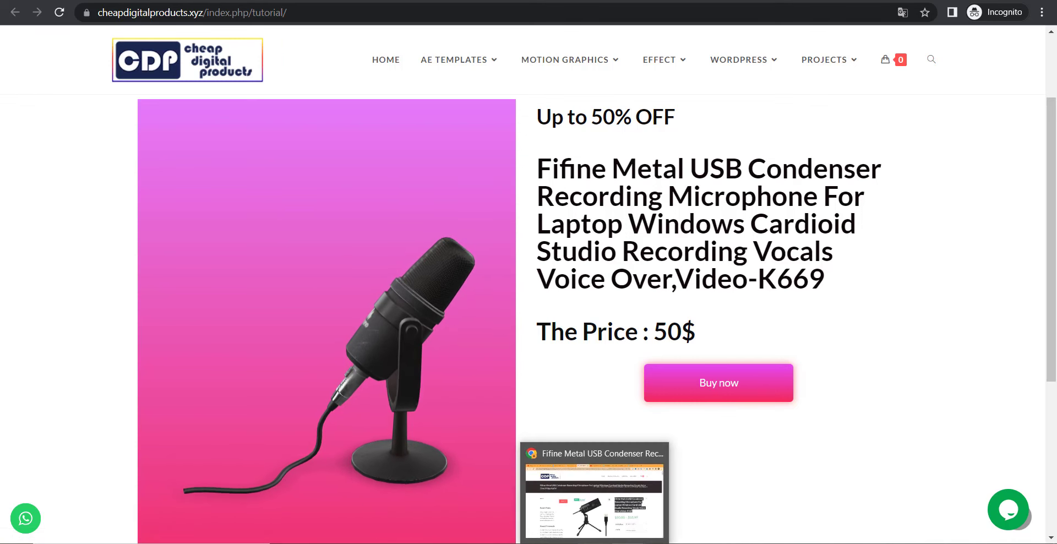
Switch to the store's browser window and copy the URL of the Fifine microphone product page.
{"action": "left_click", "coordinate": [597, 495]}
{"action": "left_click", "coordinate": [468, 17]}
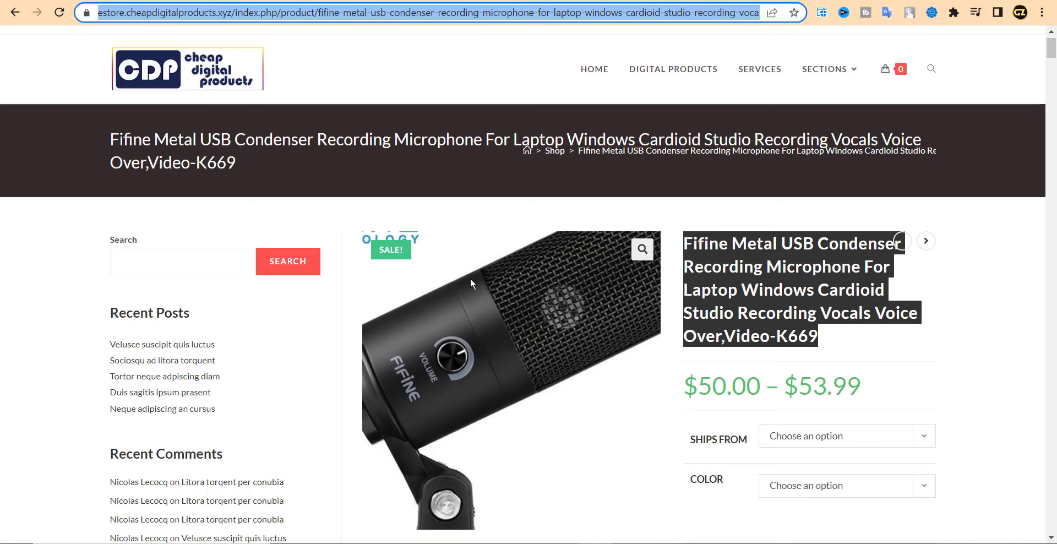
{"action": "right_click", "coordinate": [401, 17]}
{"action": "left_click", "coordinate": [425, 91]}
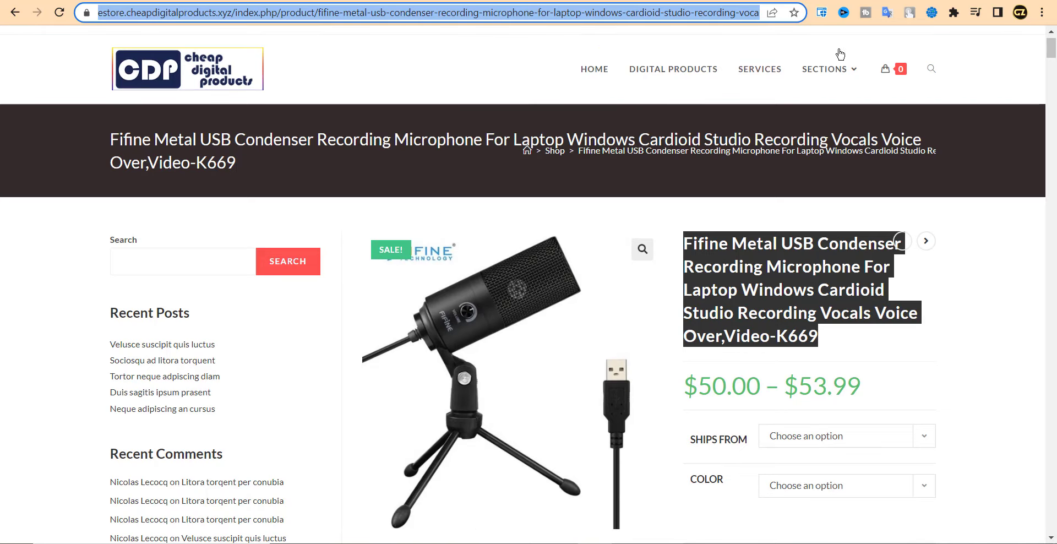
Return to the Elementor editor and replace the Click here button's # link with the copied product page URL.
{"action": "left_click", "coordinate": [588, 523]}
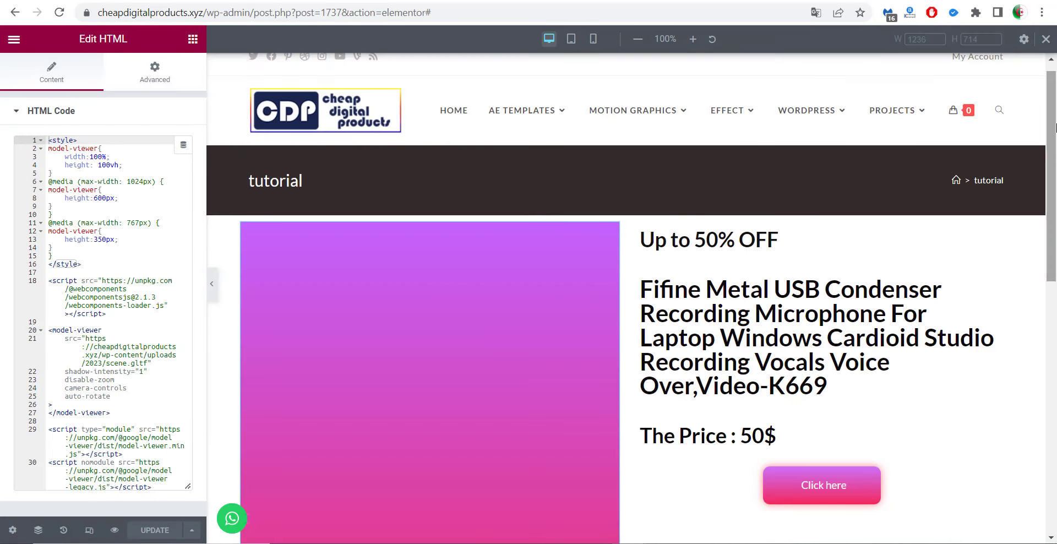
{"action": "left_click_drag", "start_coordinate": [1055, 128], "coordinate": [1055, 177]}
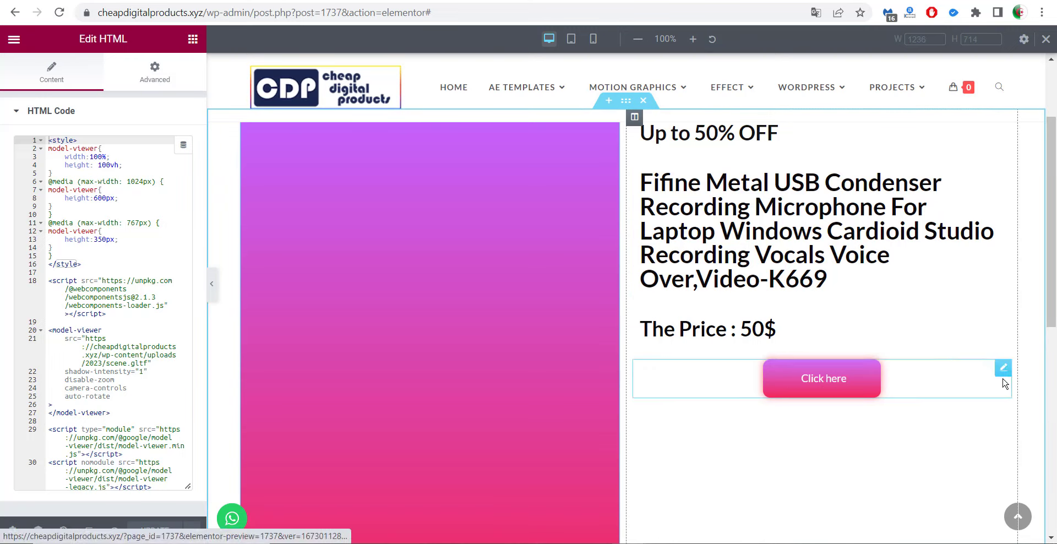
{"action": "left_click", "coordinate": [1003, 368]}
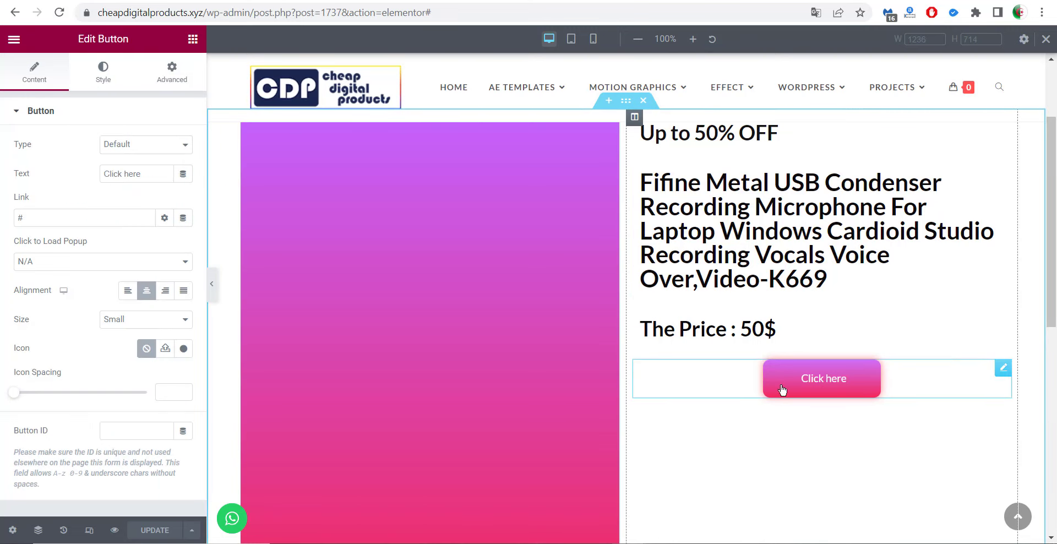
{"action": "left_click_drag", "start_coordinate": [28, 222], "coordinate": [15, 223]}
{"action": "right_click", "coordinate": [36, 225]}
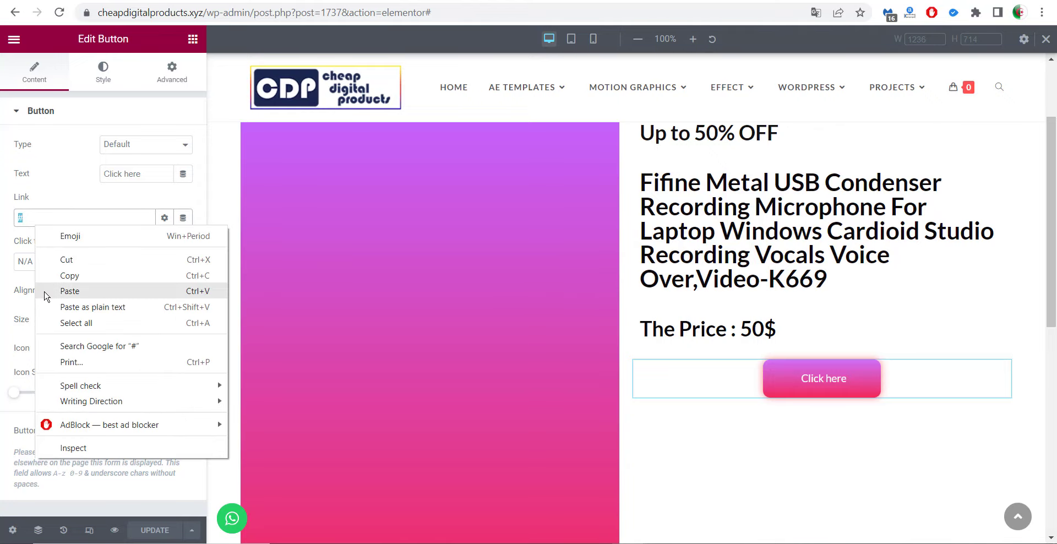
{"action": "left_click", "coordinate": [38, 288]}
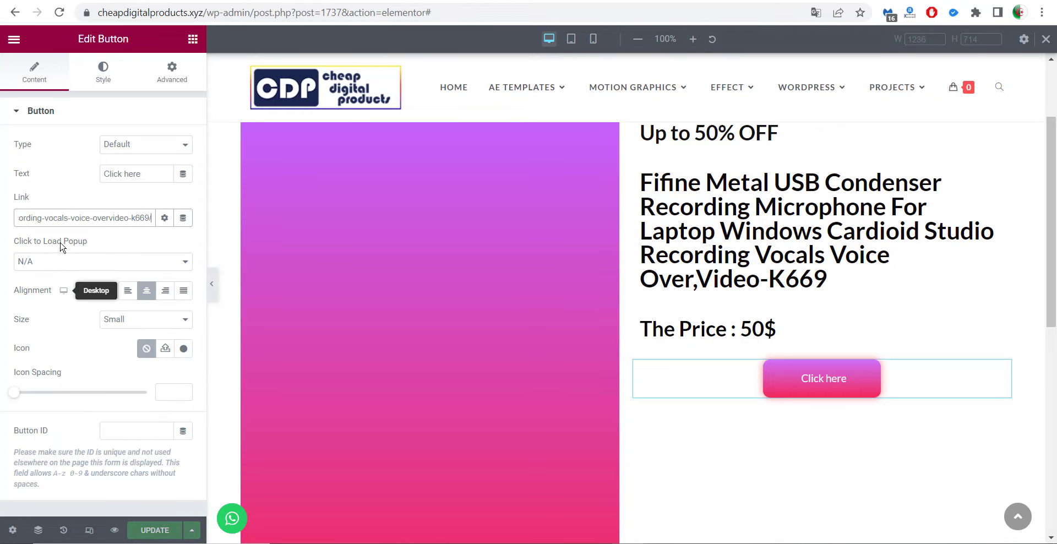
Try the button link's Open in new window option, leave it off, and update the page.
{"action": "left_click", "coordinate": [164, 218]}
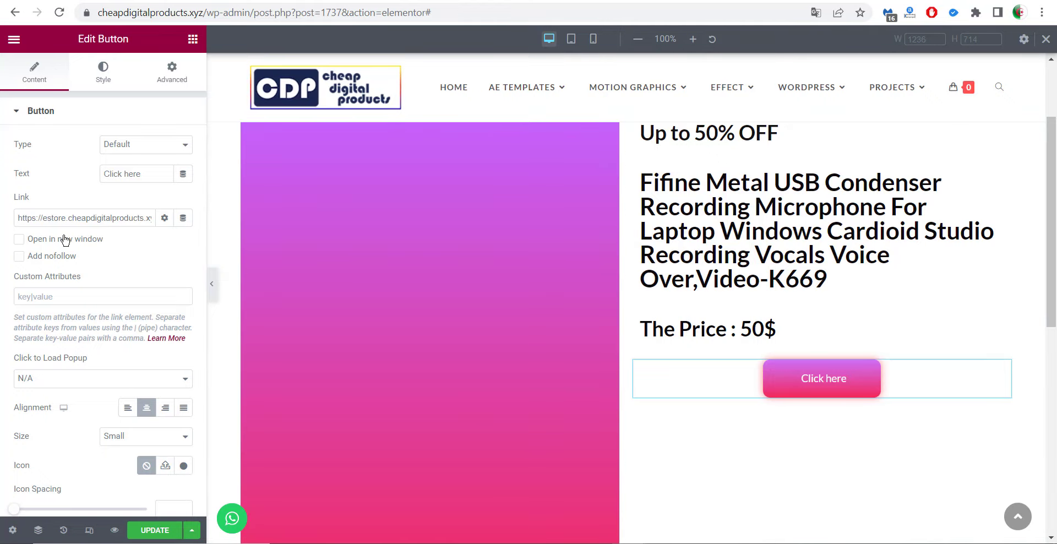
{"action": "left_click", "coordinate": [19, 240]}
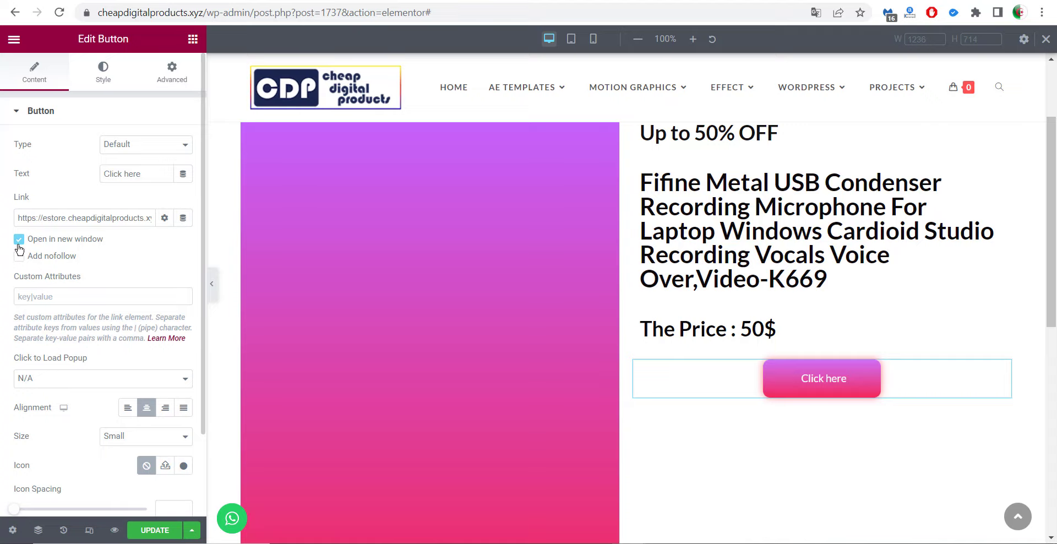
{"action": "left_click", "coordinate": [18, 240]}
{"action": "left_click", "coordinate": [147, 529]}
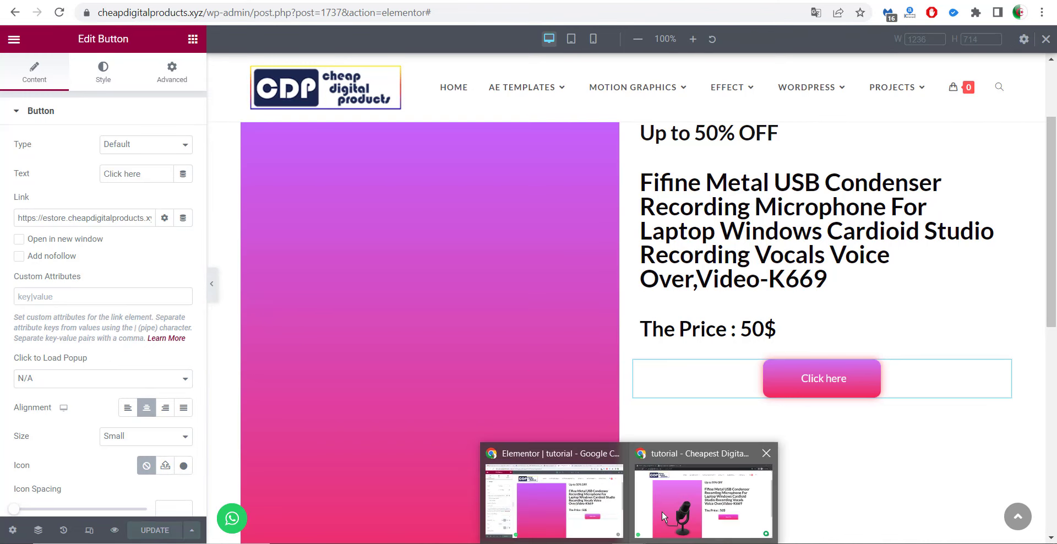
Test the Buy now button on the published page in the incognito window and examine the product page it opens.
{"action": "left_click", "coordinate": [721, 484]}
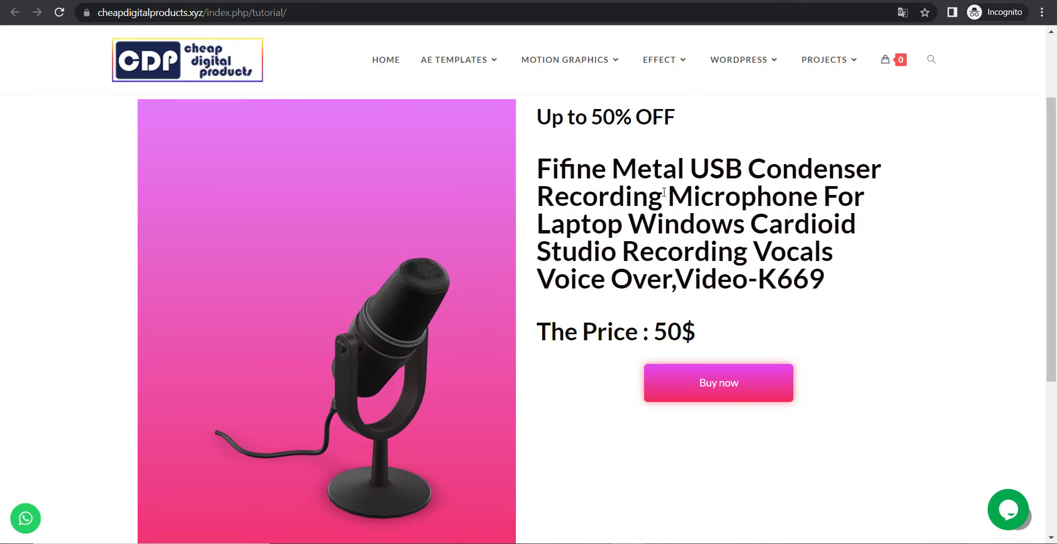
{"action": "scroll", "coordinate": [895, 229], "scroll_direction": "down", "scroll_amount": 3}
{"action": "scroll", "coordinate": [962, 171], "scroll_direction": "up", "scroll_amount": 3}
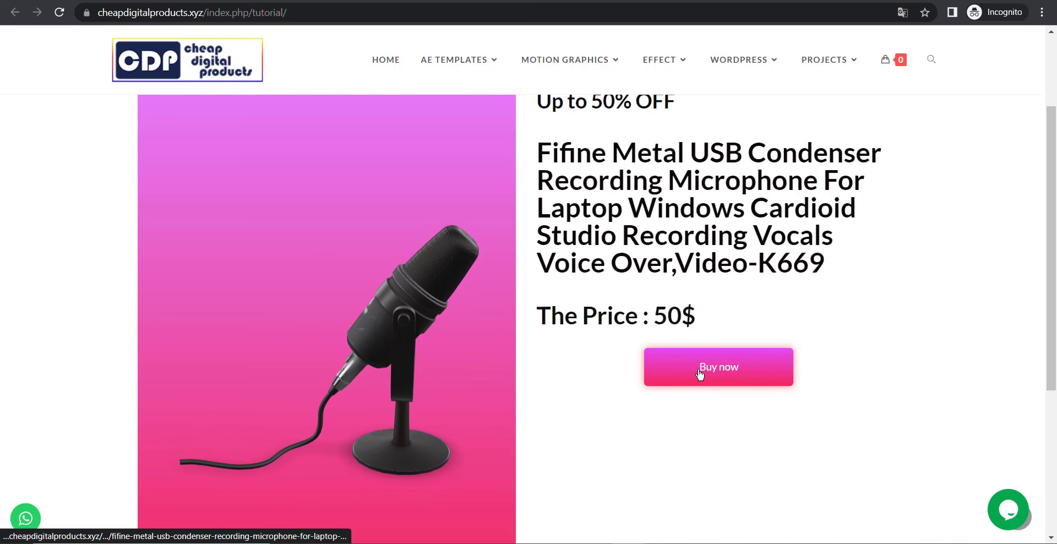
{"action": "left_click", "coordinate": [718, 367]}
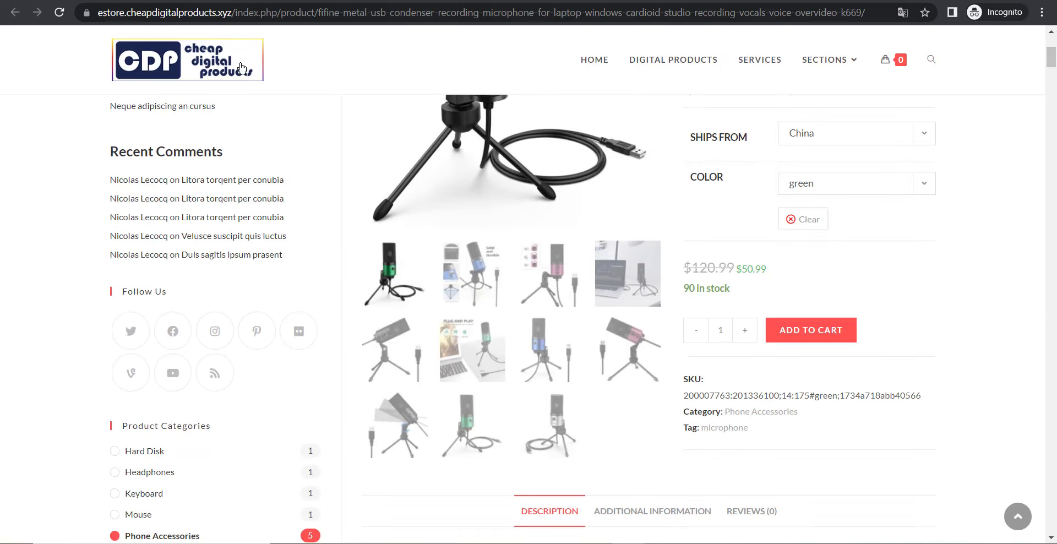
{"action": "left_click_drag", "start_coordinate": [1051, 58], "coordinate": [1051, 52]}
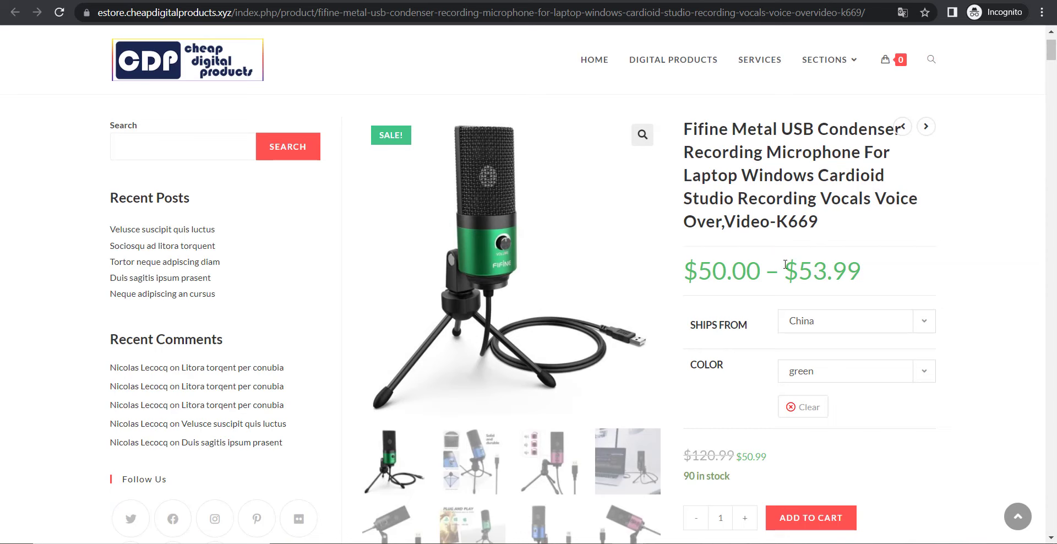
{"action": "left_click_drag", "start_coordinate": [823, 230], "coordinate": [686, 134]}
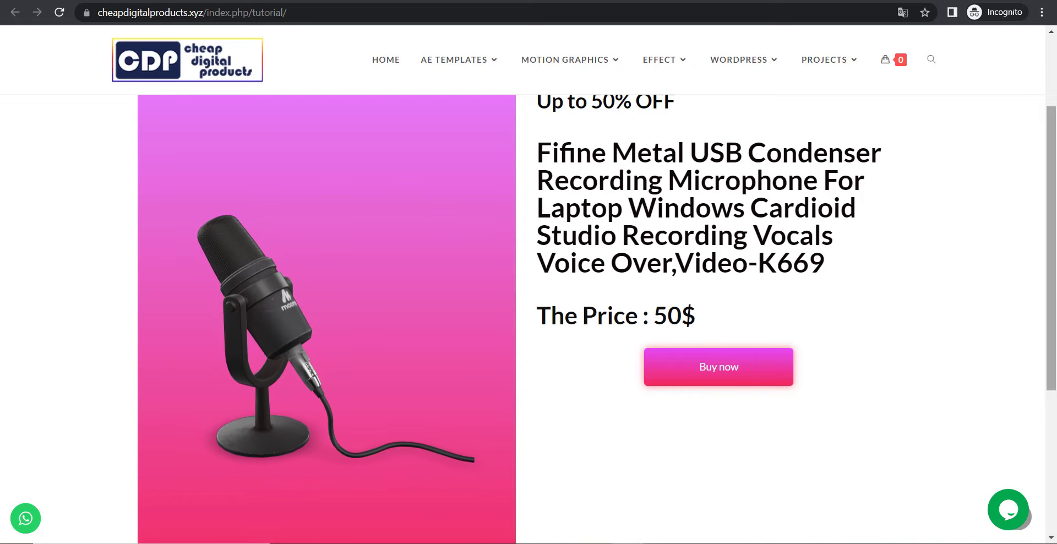
{"action": "left_click_drag", "start_coordinate": [1054, 289], "coordinate": [1054, 281]}
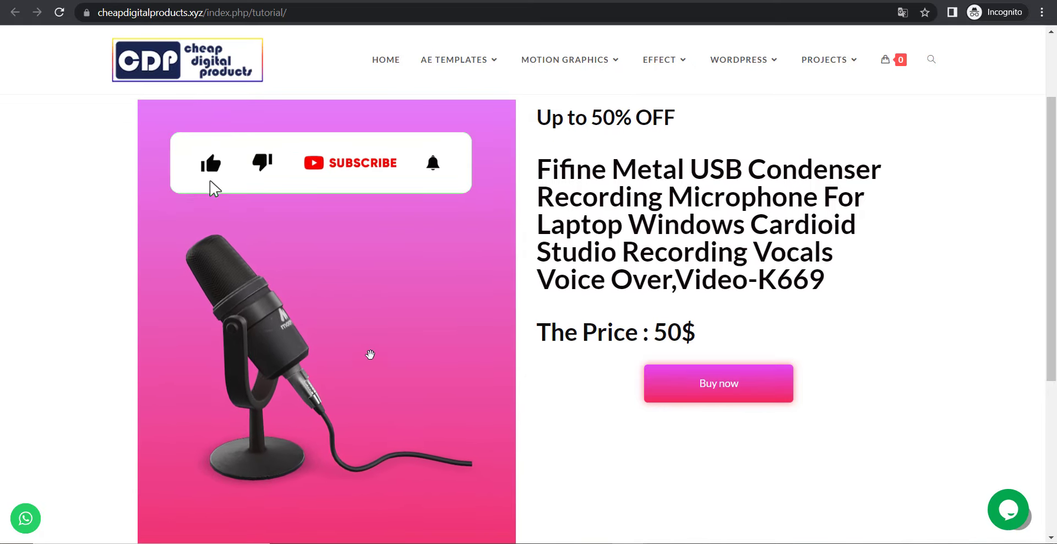